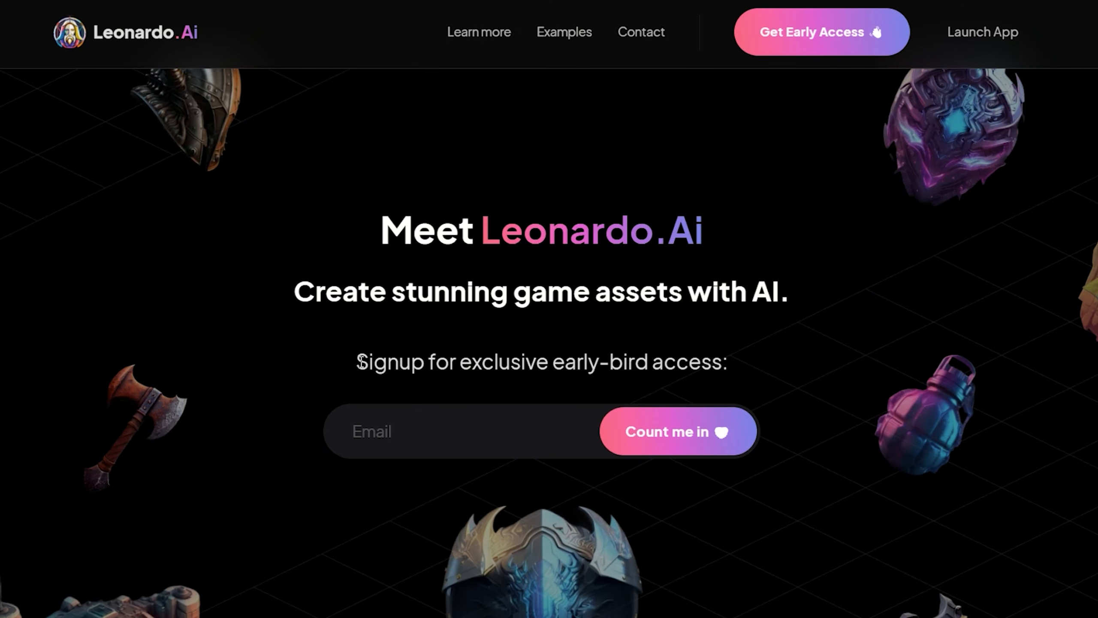
- Sign up for Leonardo.Ai early-bird access with the account's email address and read through the sign-up confirmation email
left_click_drag(548, 361, 736, 357)
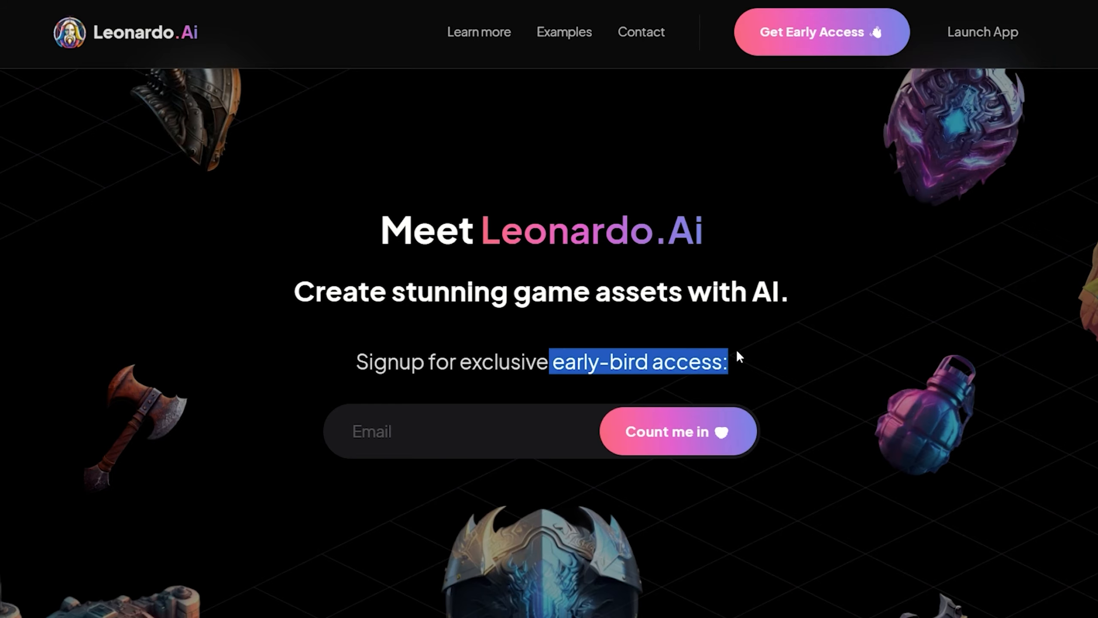
left_click(420, 432)
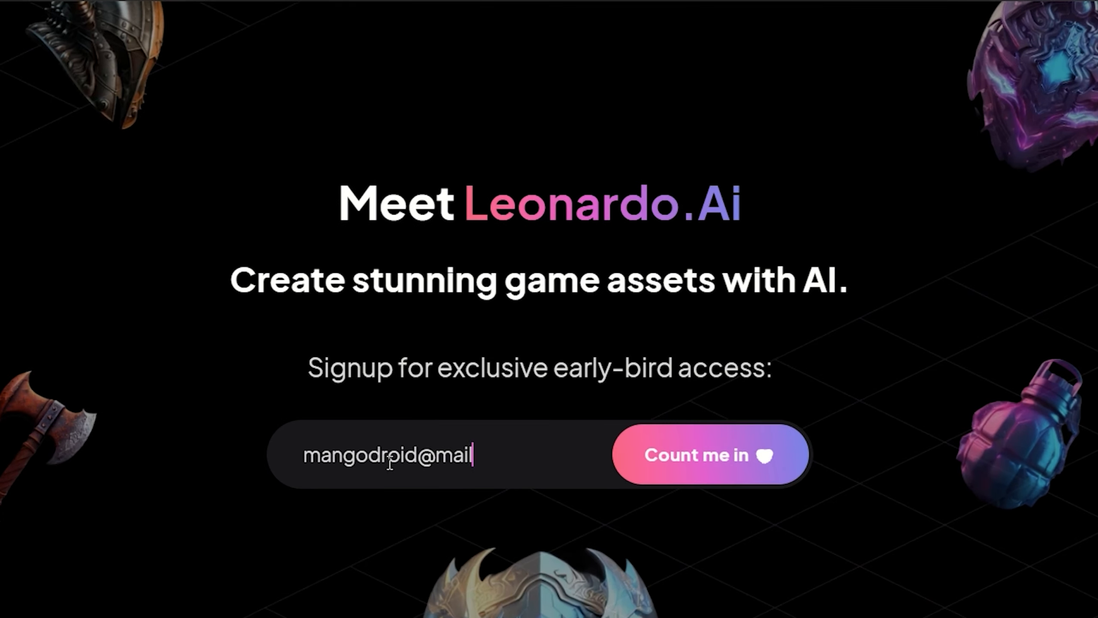
left_click(699, 466)
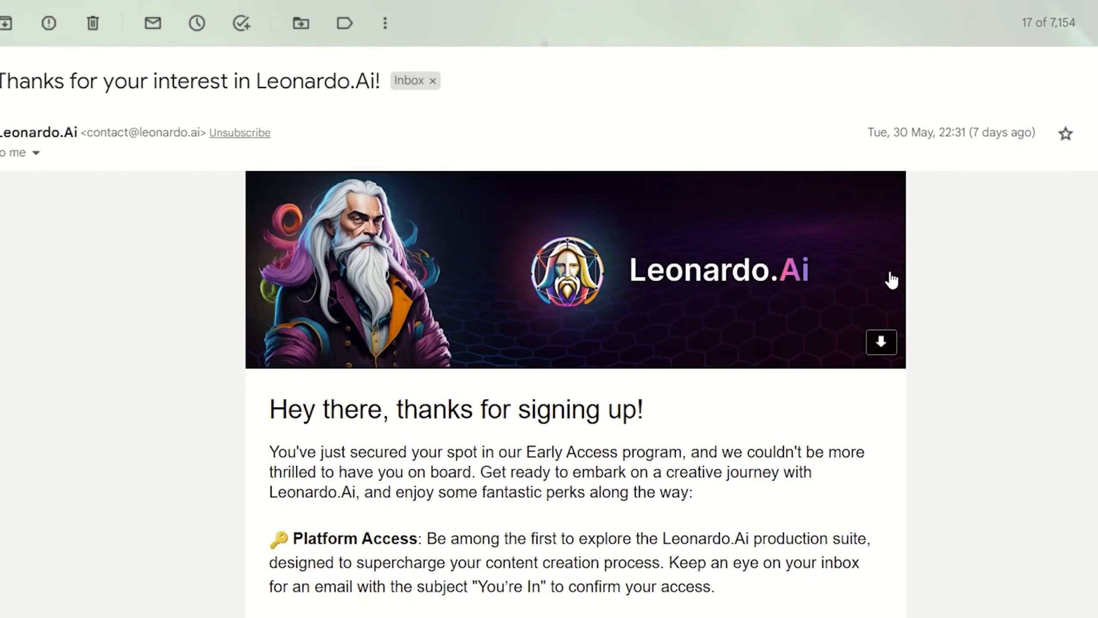
scroll(259, 433, "down", 2)
scroll(997, 244, "down", 10)
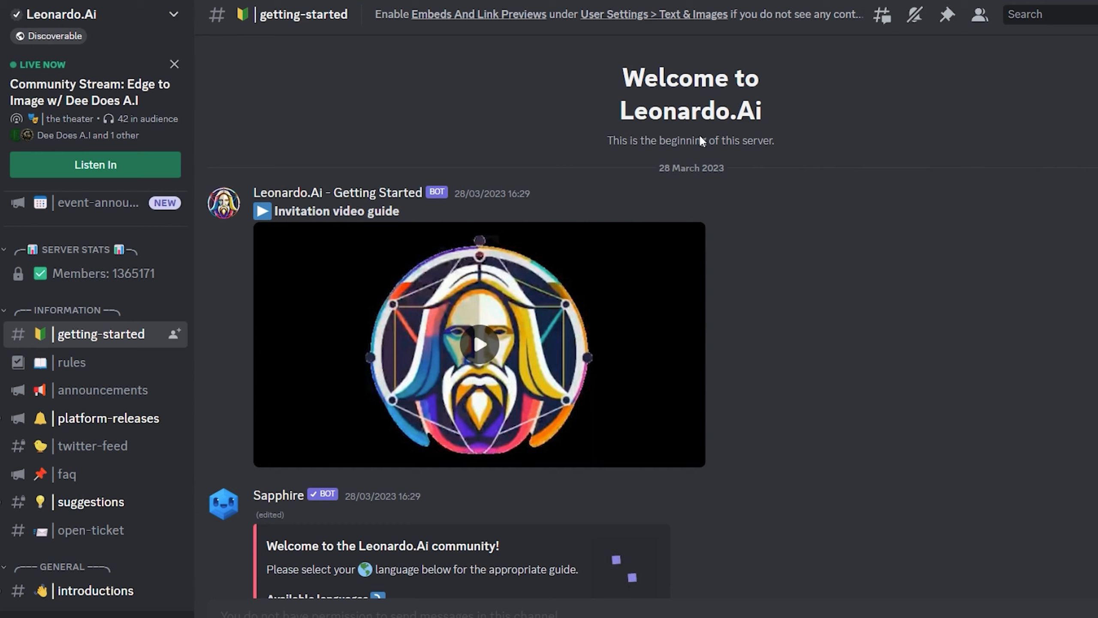
- Switch to the Leonardo.Ai Discord server and select English for the quick guide in the getting-started channel
scroll(822, 142, "down", 8)
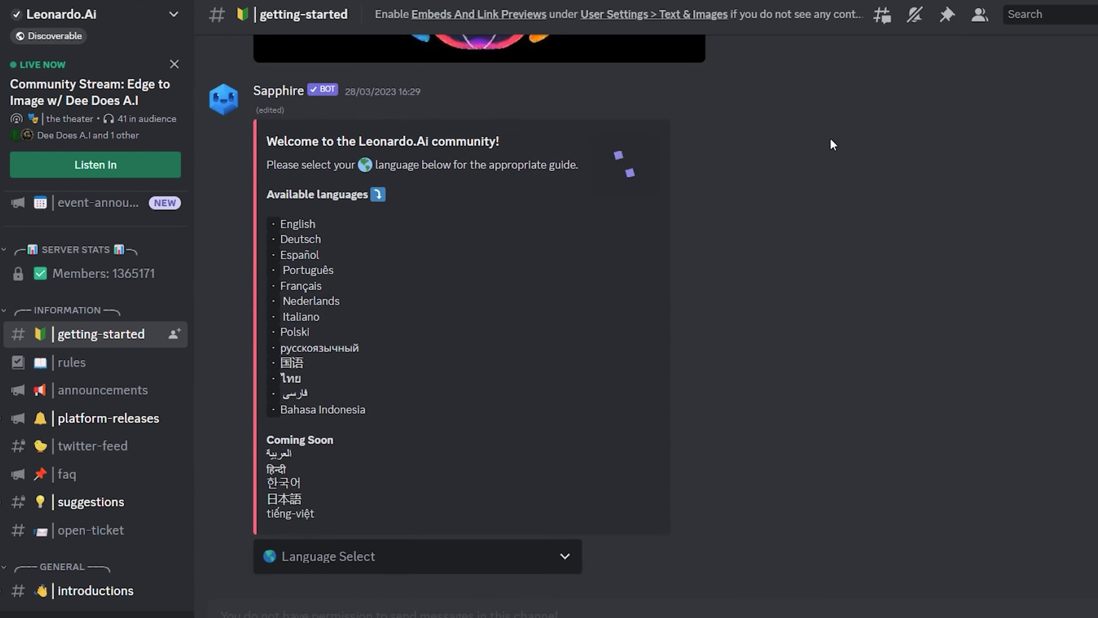
left_click(362, 556)
left_click(288, 387)
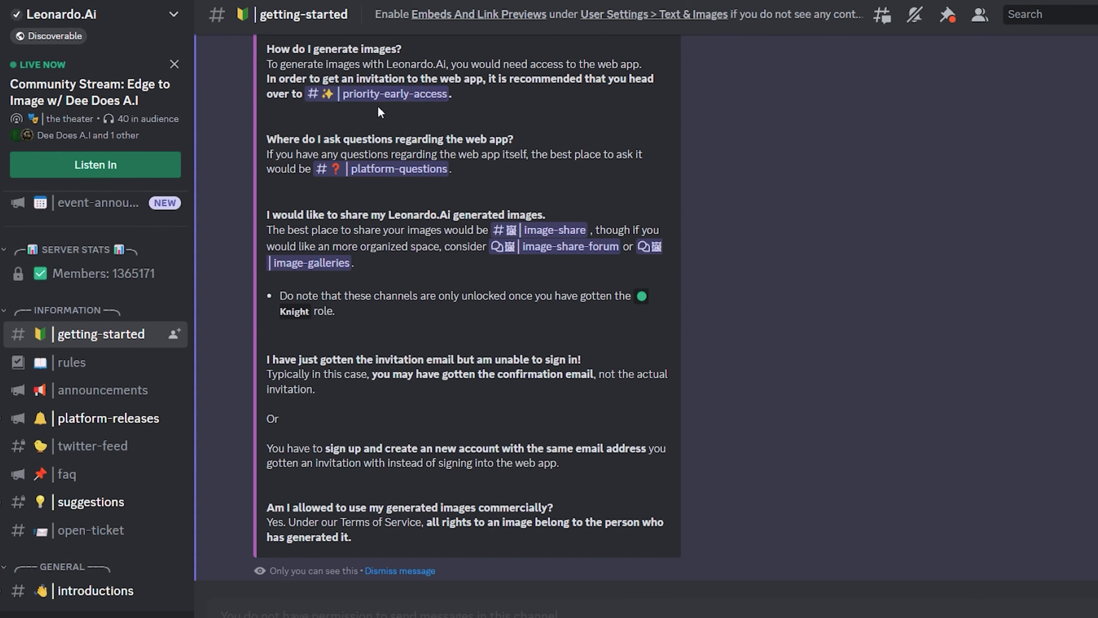
scroll(377, 104, "up", 2)
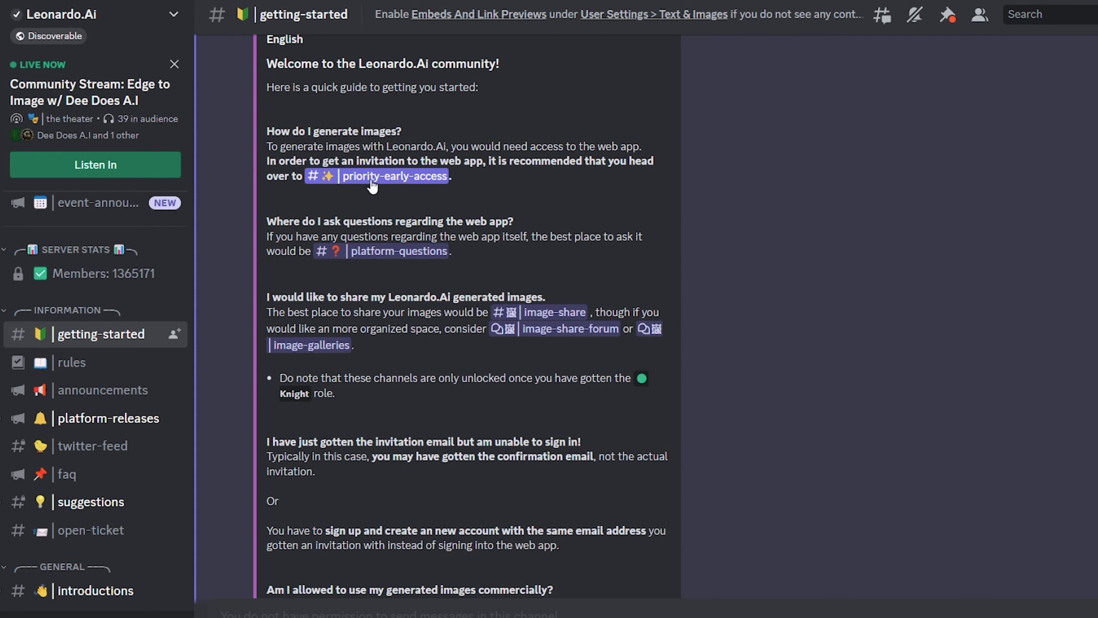
- Go to the priority-early-access channel from the guide and open its linked whitelisting form
left_click(403, 181)
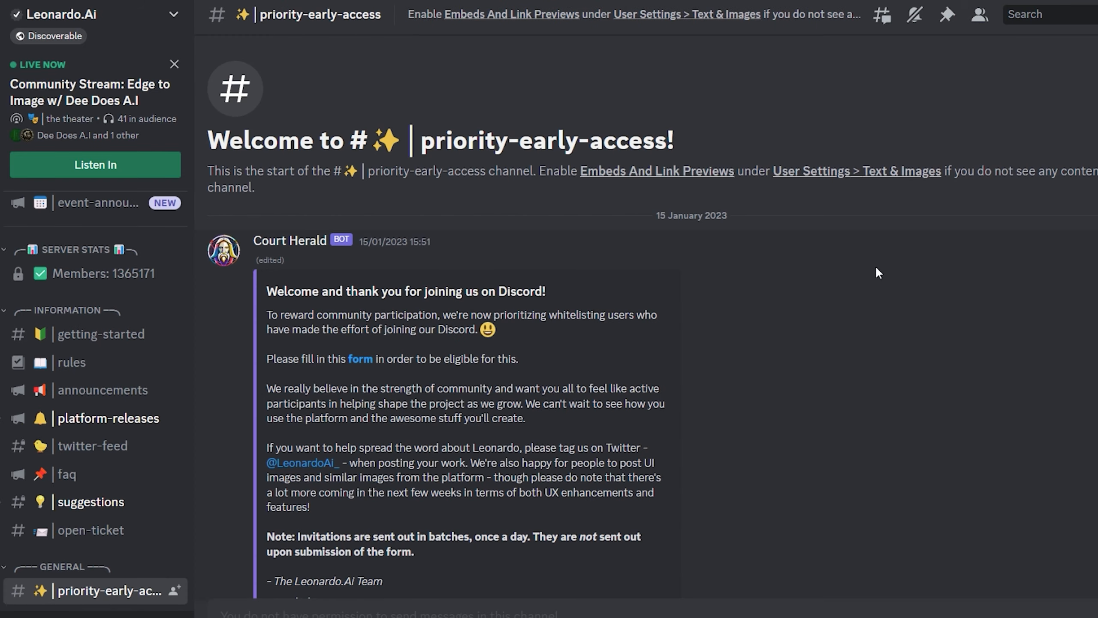
scroll(829, 261, "down", 2)
left_click(364, 296)
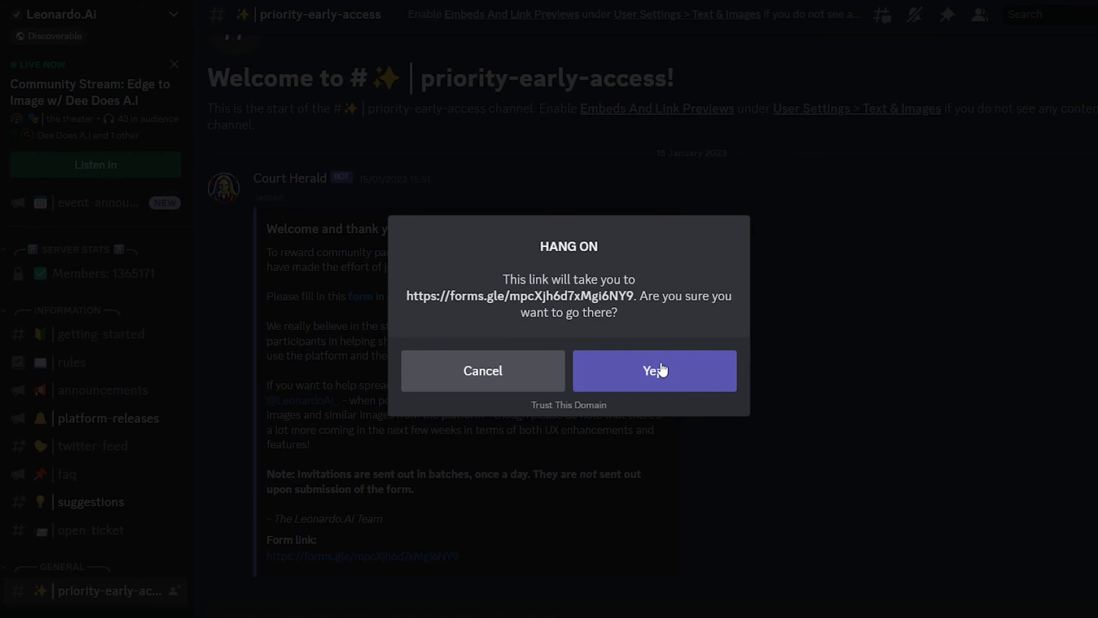
left_click(654, 370)
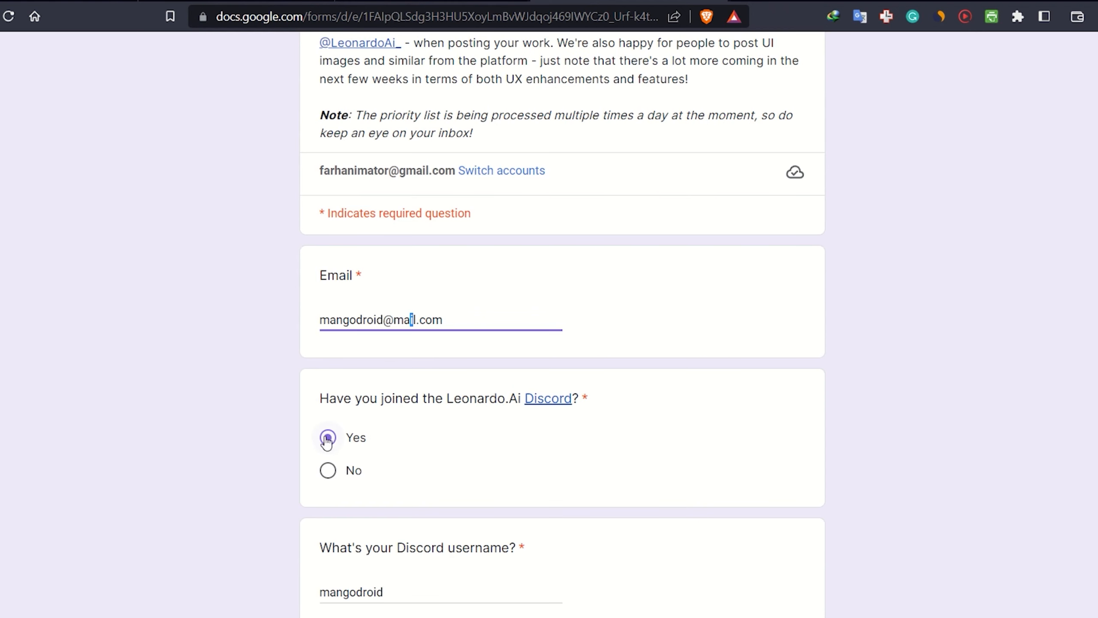
- Complete the whitelisting form with email, Discord membership Yes, Discord username and first name, and submit it
left_click(380, 444)
scroll(380, 444, "down", 5)
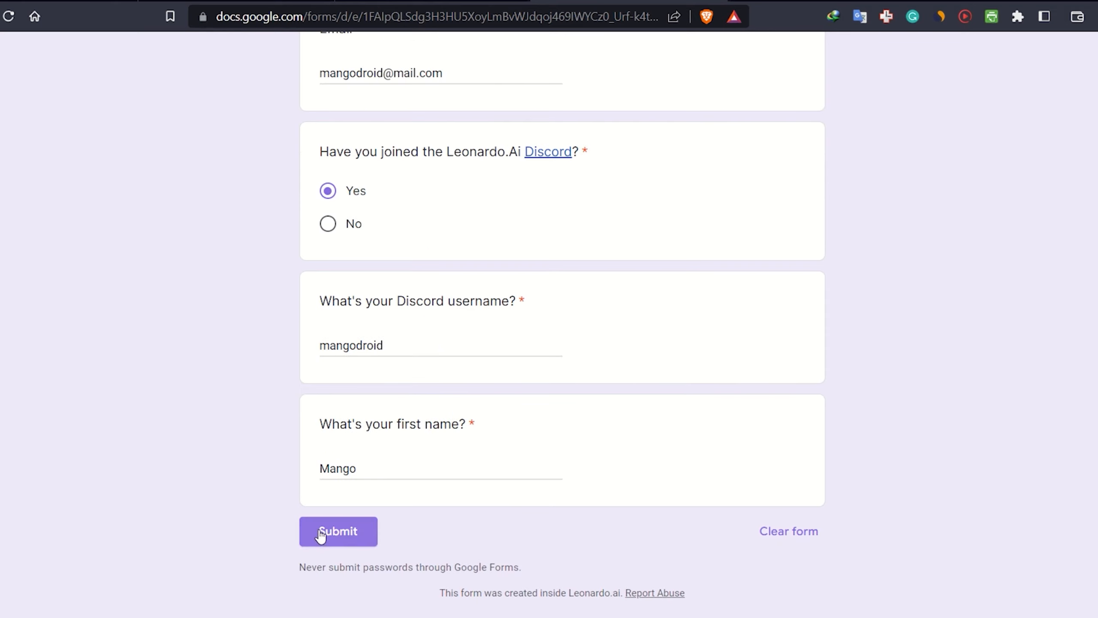
left_click(338, 531)
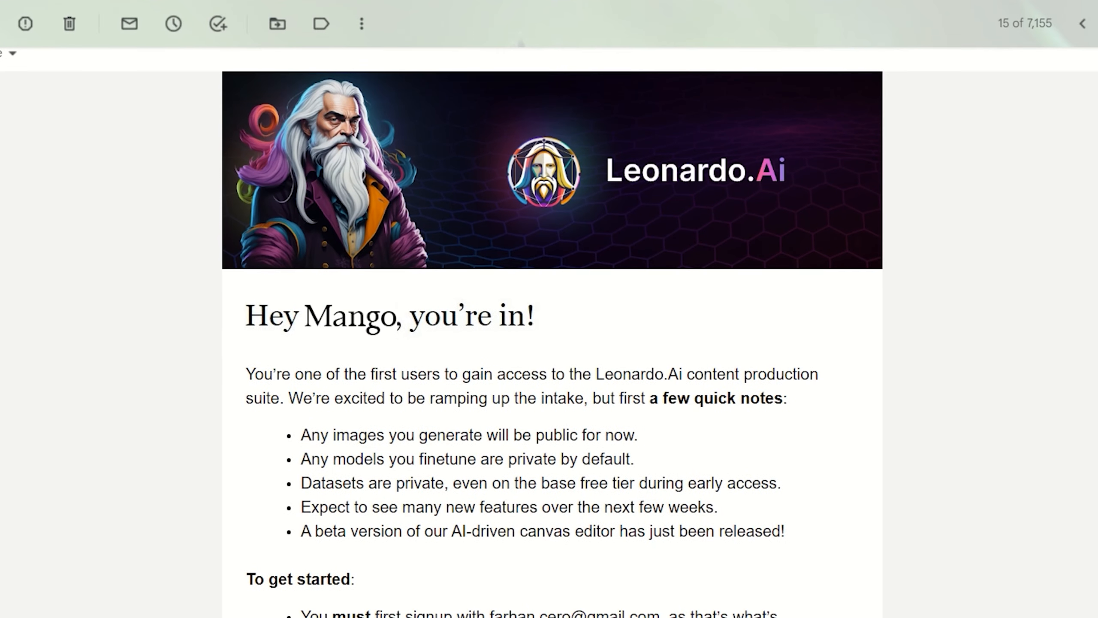
- Read the acceptance email, go to the leonardo.ai website and launch the app as a whitelisted user
scroll(1034, 163, "down", 3)
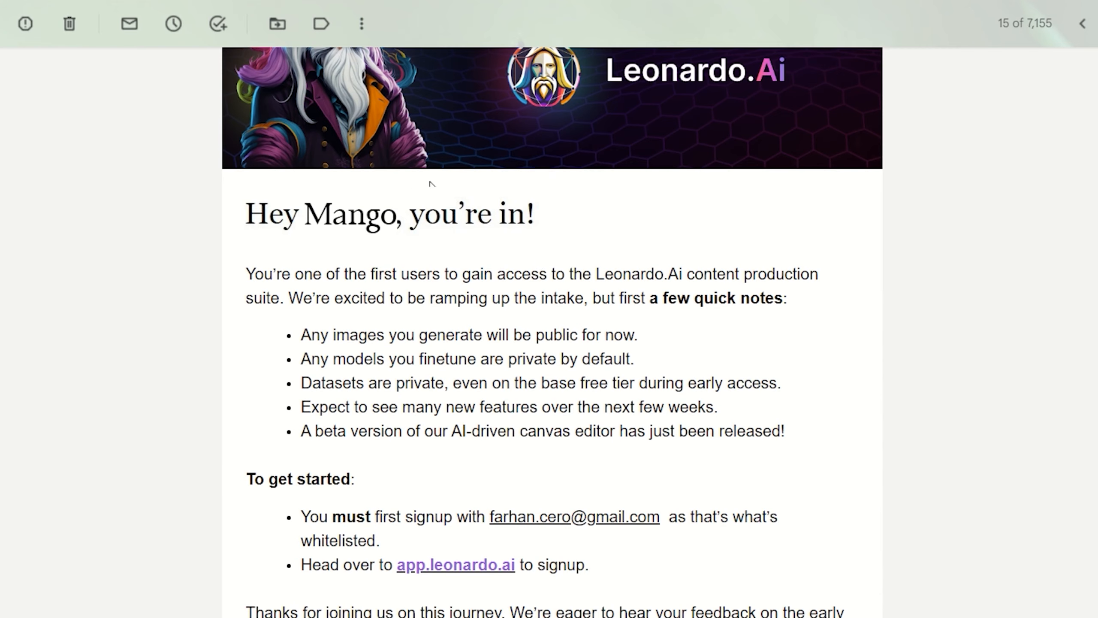
key("ctrl+l")
type("leo")
key("Return")
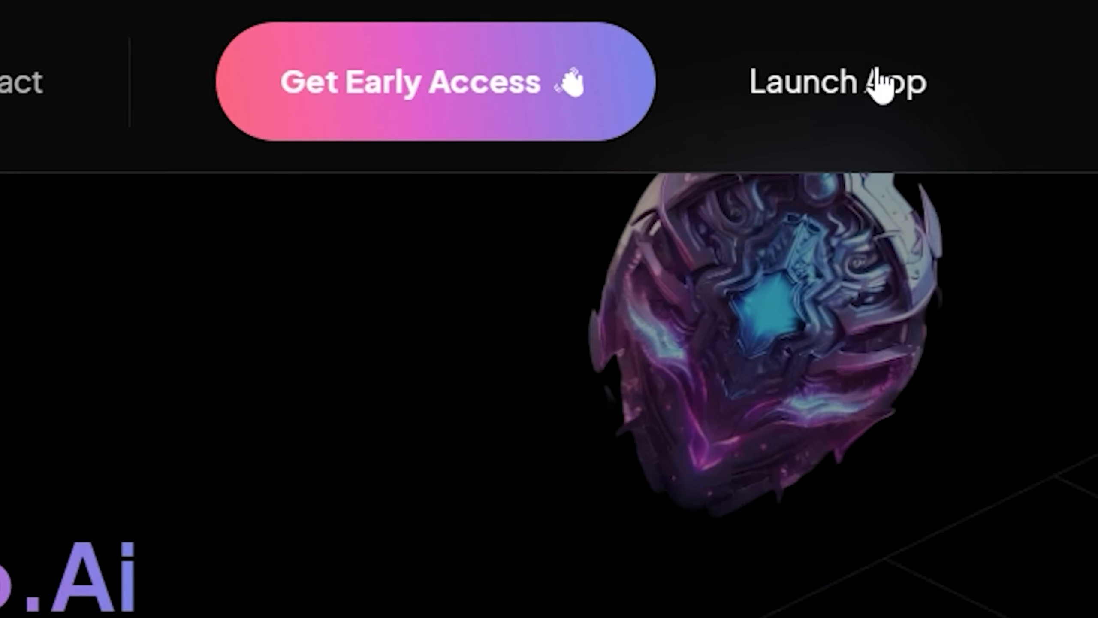
left_click(1003, 67)
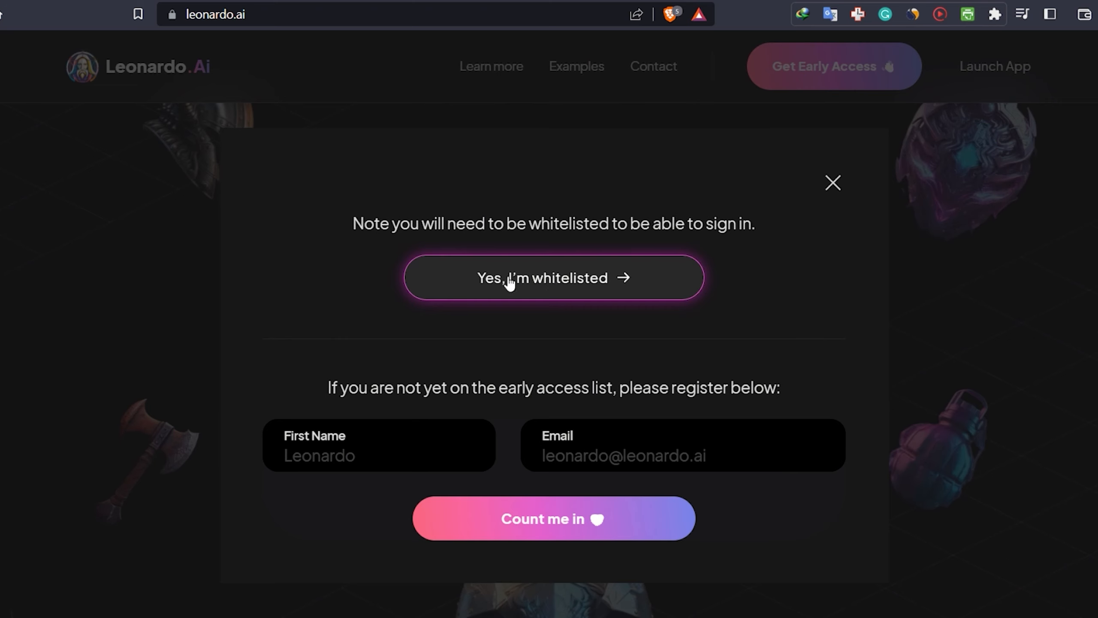
left_click(553, 285)
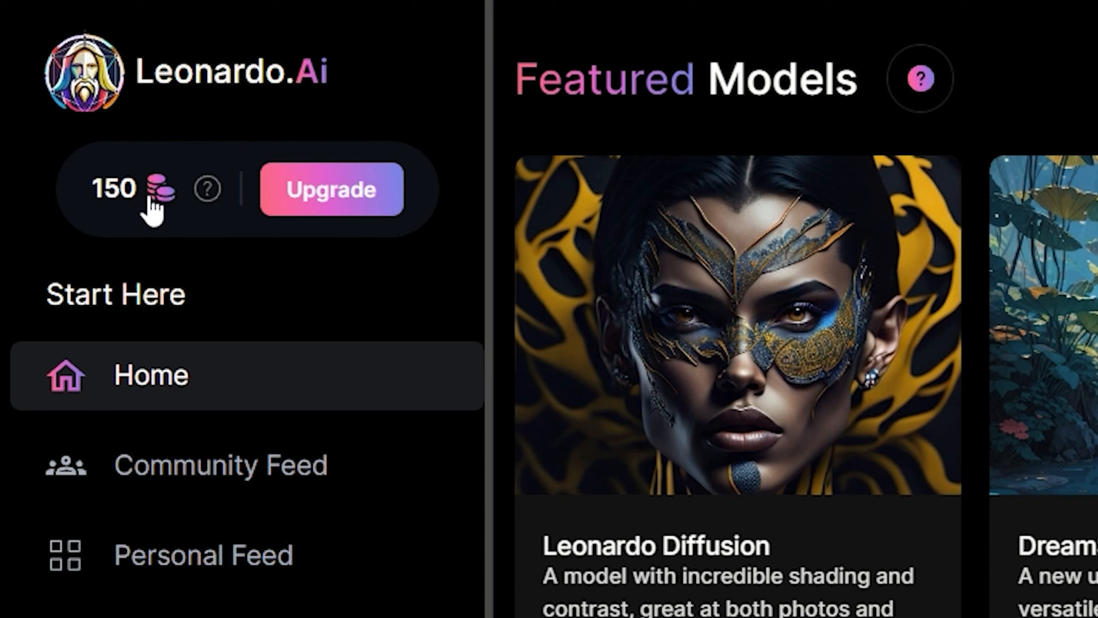
- Browse through the Featured Models on the home page, including their styles and descriptions
mouse_move(197, 203)
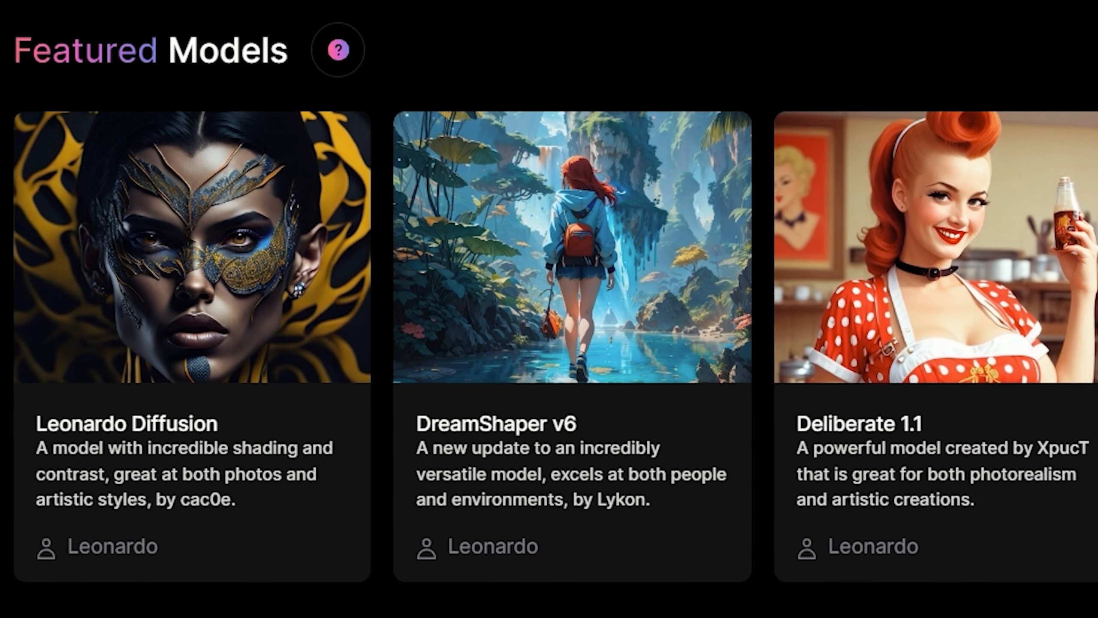
key("Right")
key("Right")
key("Right")
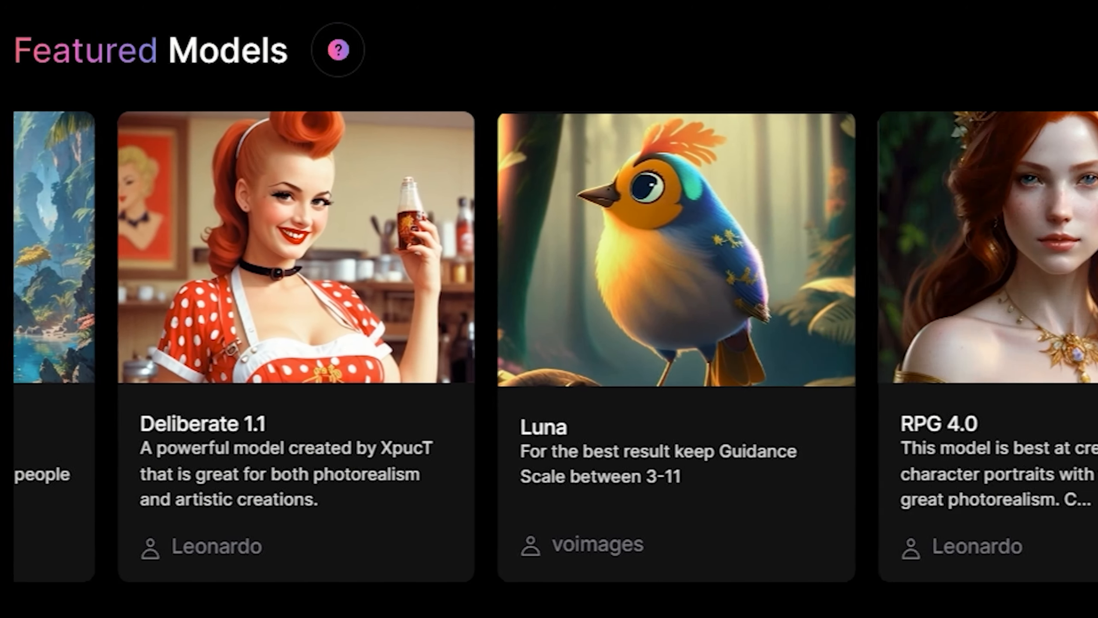
key("Right")
key("Right")
key("Right")
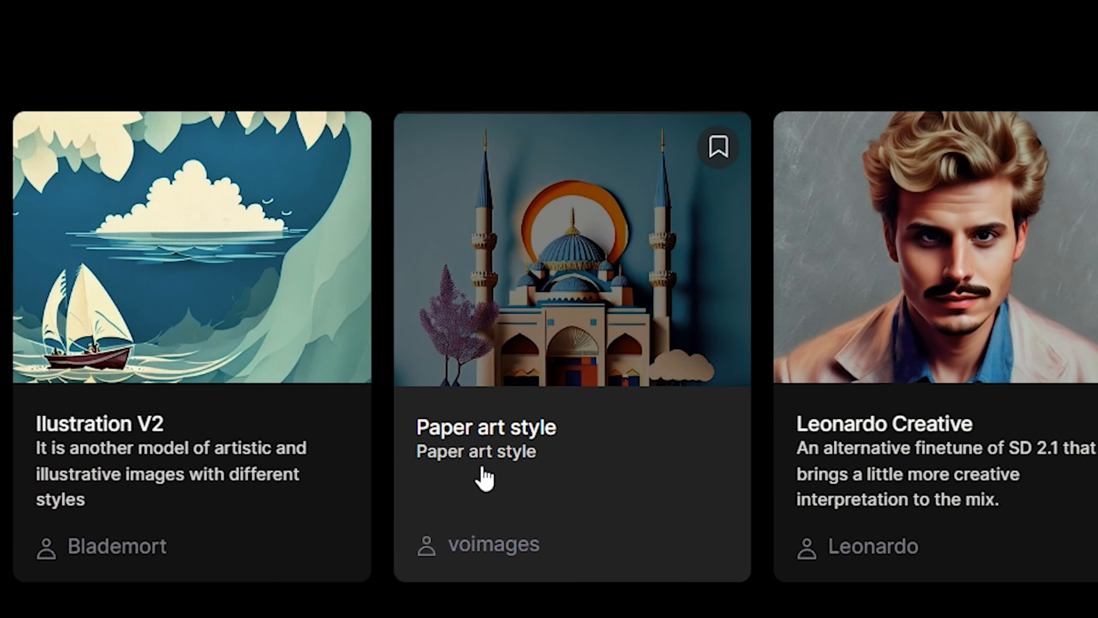
left_click(679, 294)
scroll(823, 216, "down", 10)
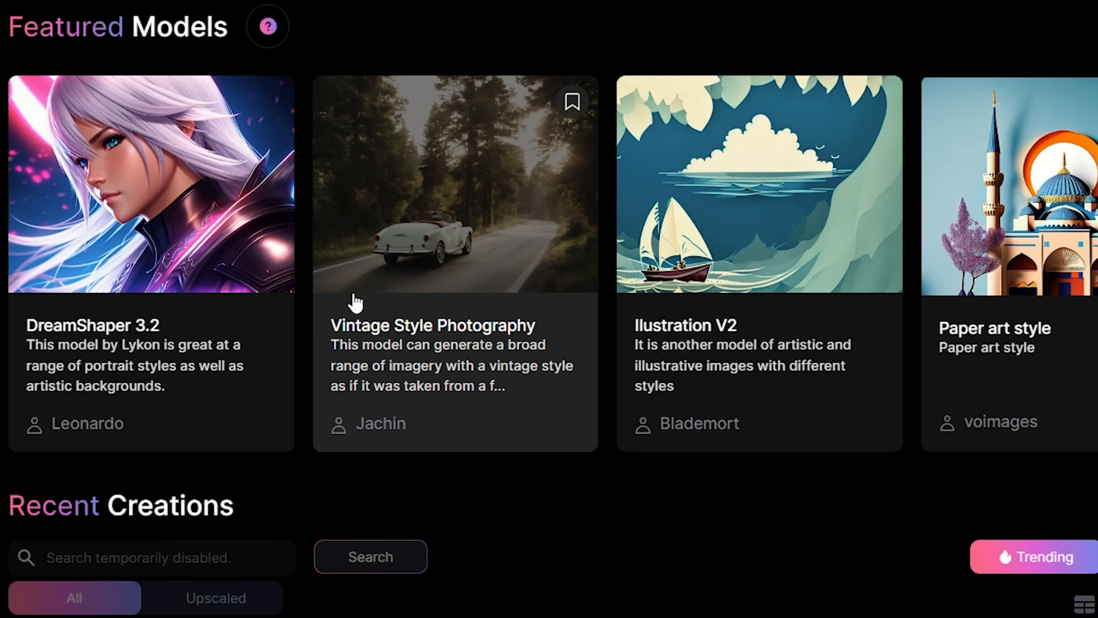
- Open the Vintage Style Photography model and examine its details and sample images
left_click(421, 343)
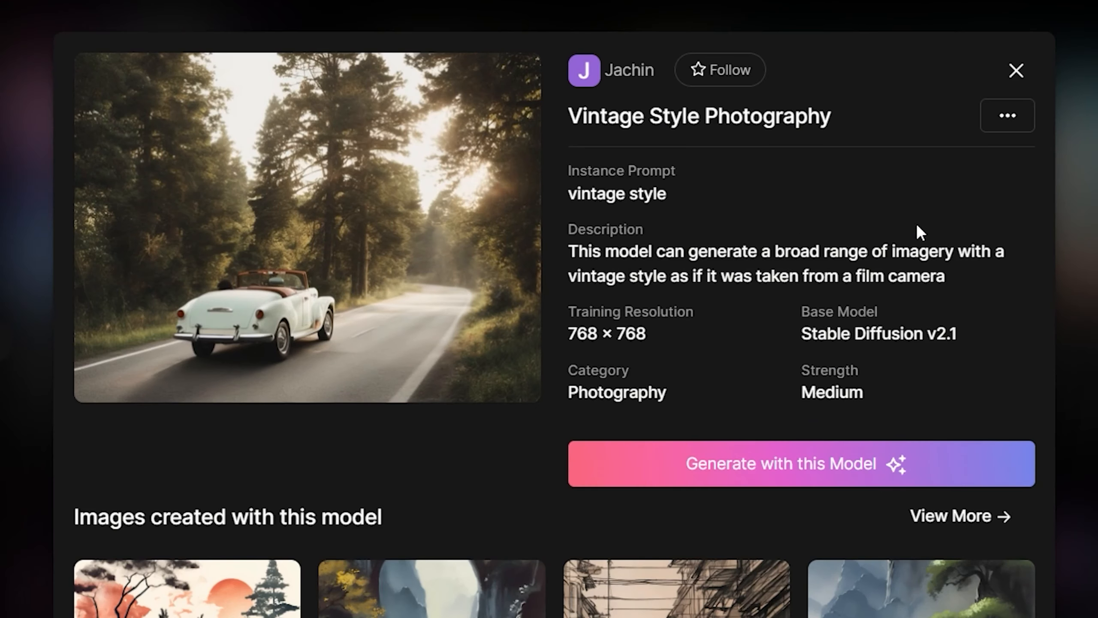
scroll(917, 221, "down", 8)
scroll(880, 341, "down", 4)
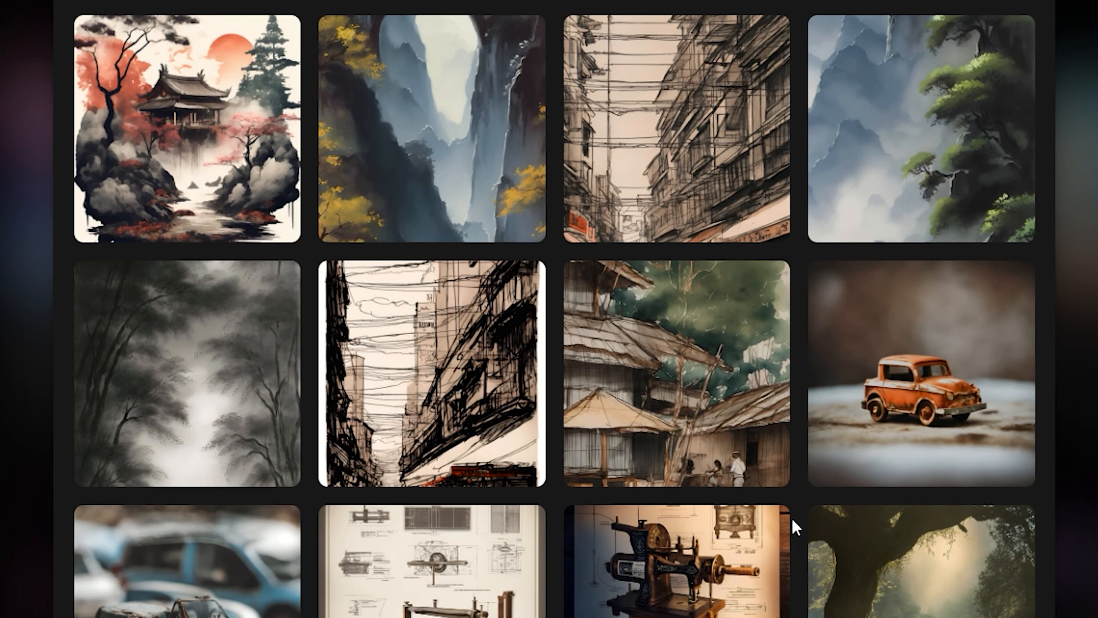
scroll(791, 517, "up", 7)
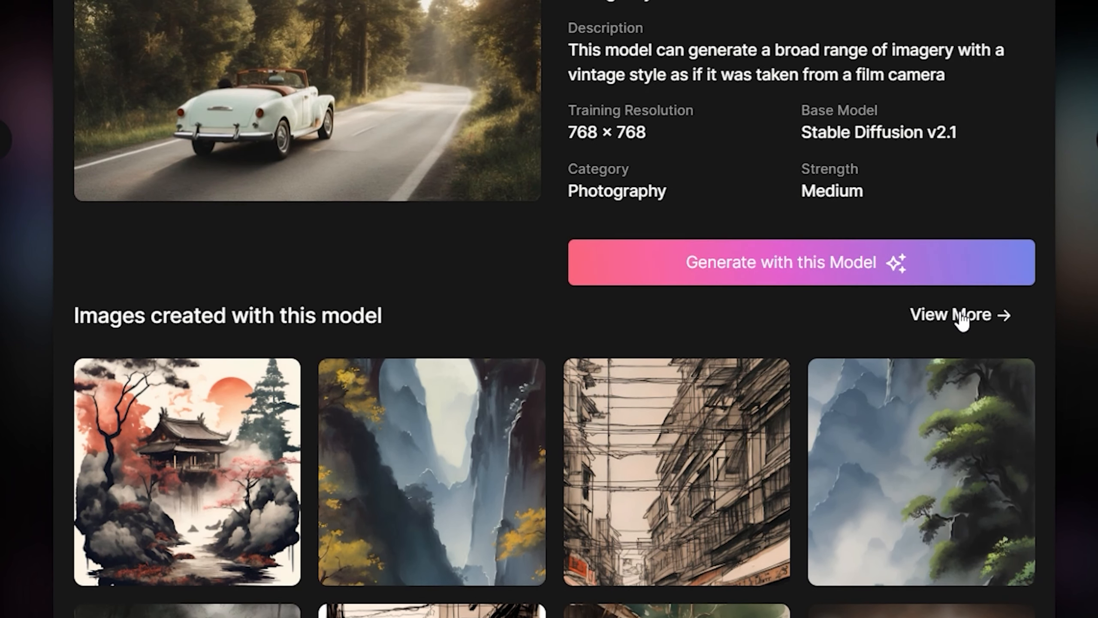
- View more images created with the Vintage Style Photography model and browse the gallery
left_click(960, 315)
scroll(1046, 160, "down", 10)
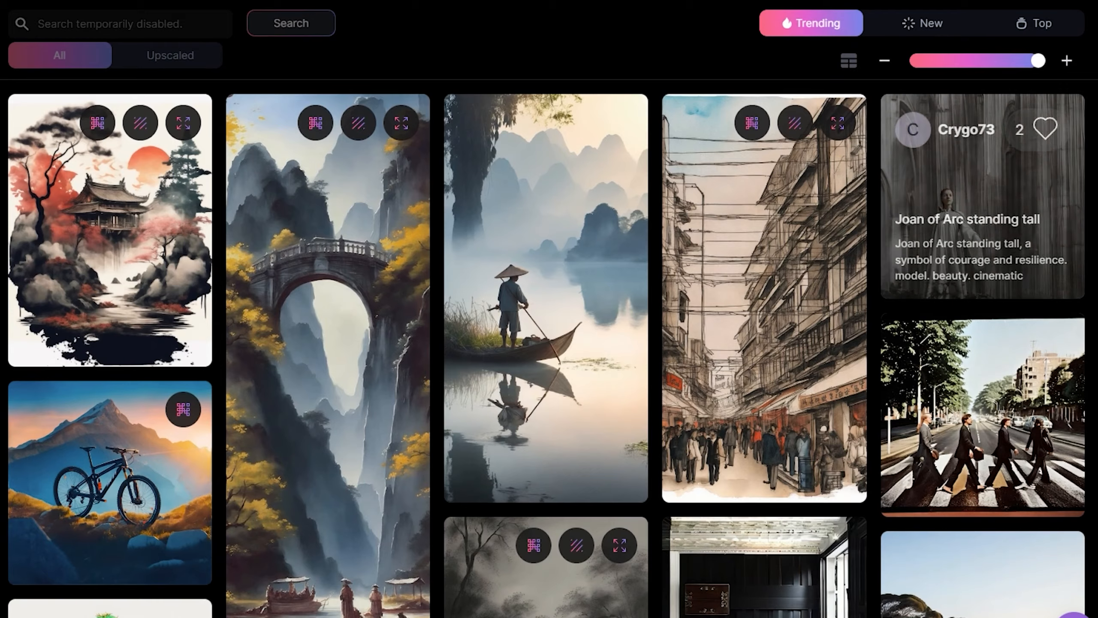
scroll(1096, 224, "down", 10)
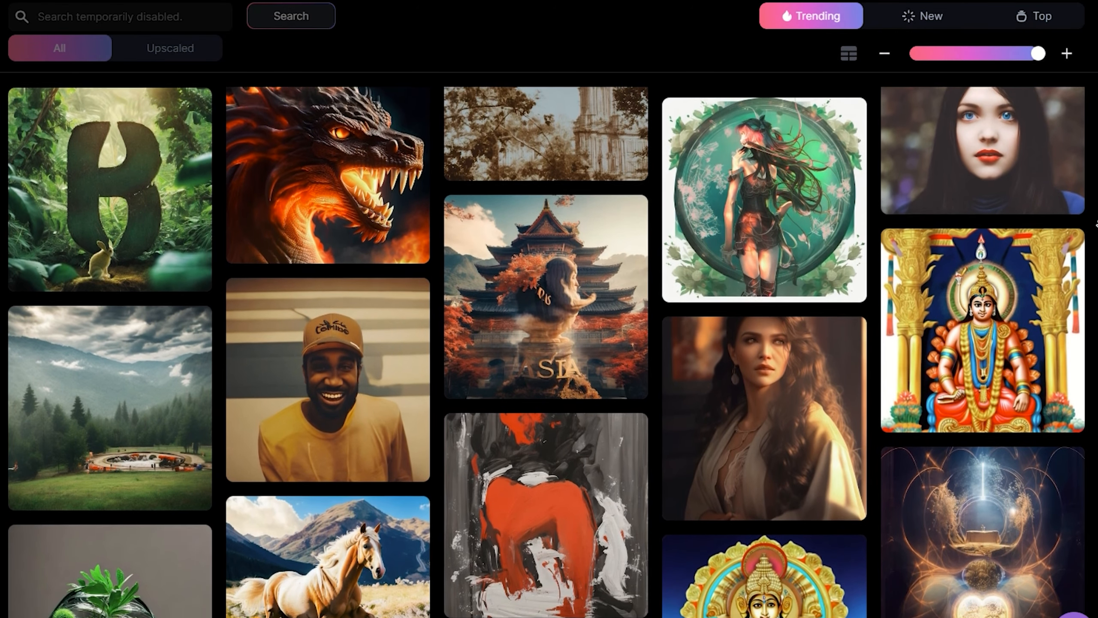
scroll(1096, 223, "down", 3)
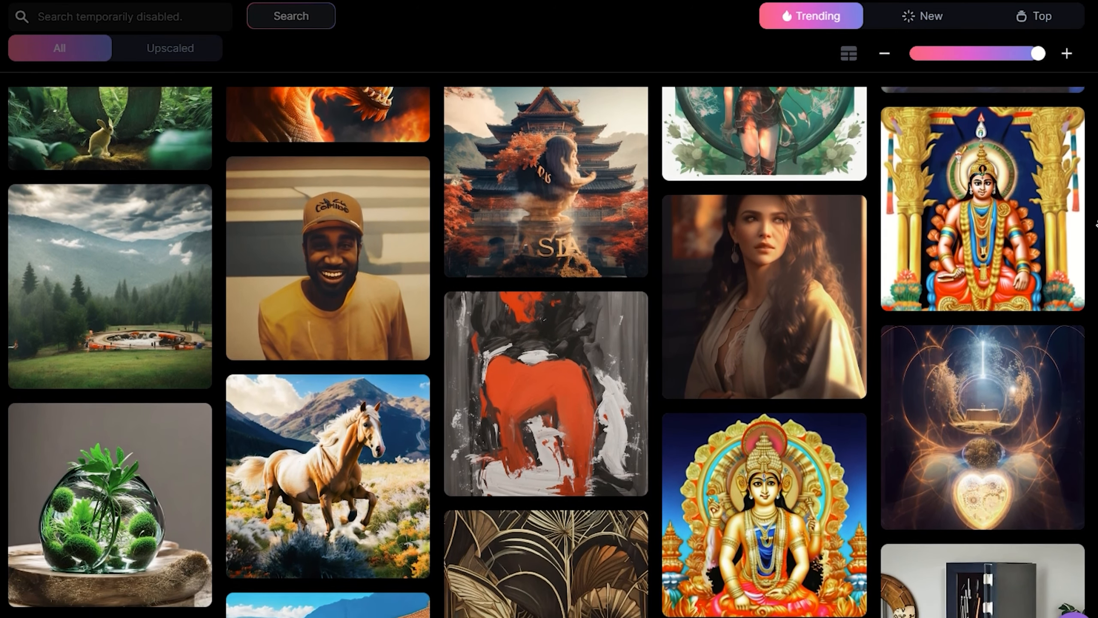
scroll(1096, 224, "down", 3)
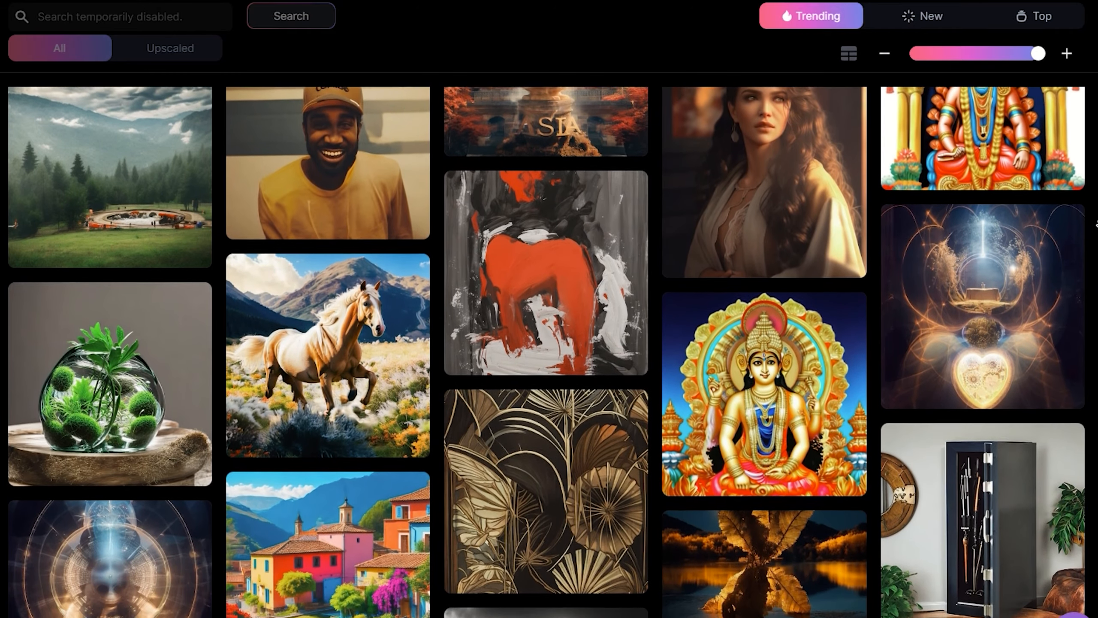
scroll(1095, 224, "down", 3)
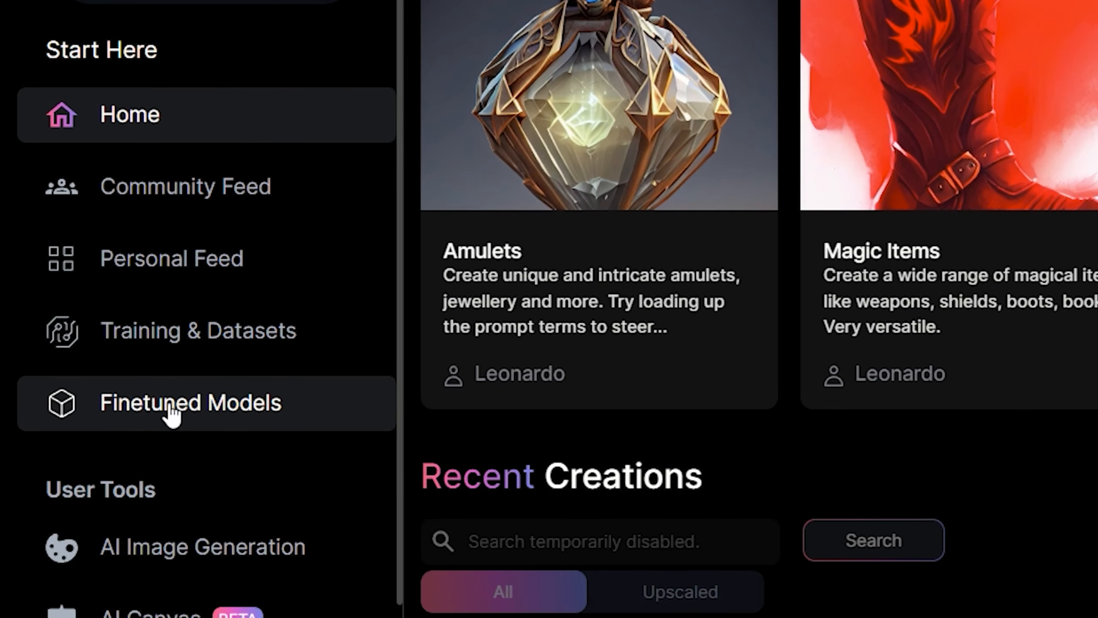
- Open the Finetuned Models page and look over the platform models
left_click(218, 398)
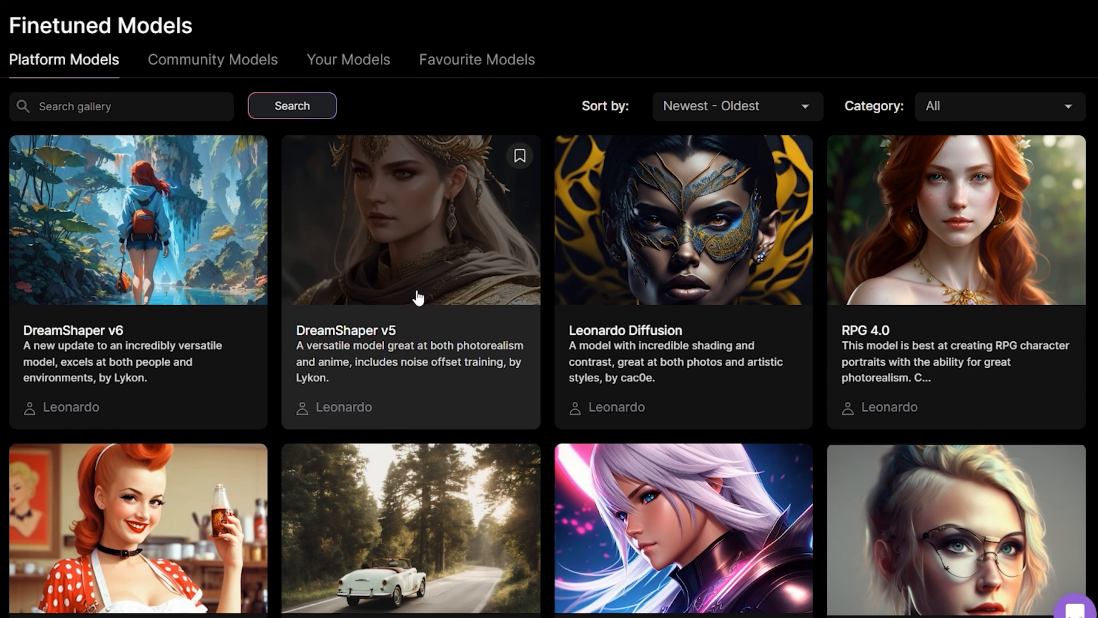
scroll(443, 300, "down", 2)
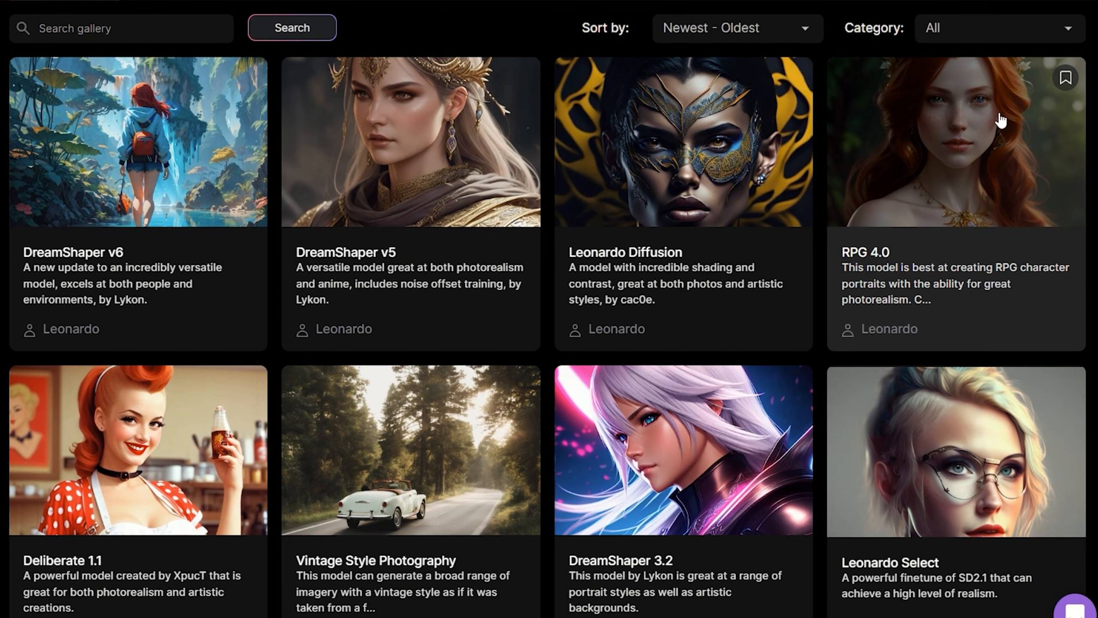
scroll(201, 68, "up", 2)
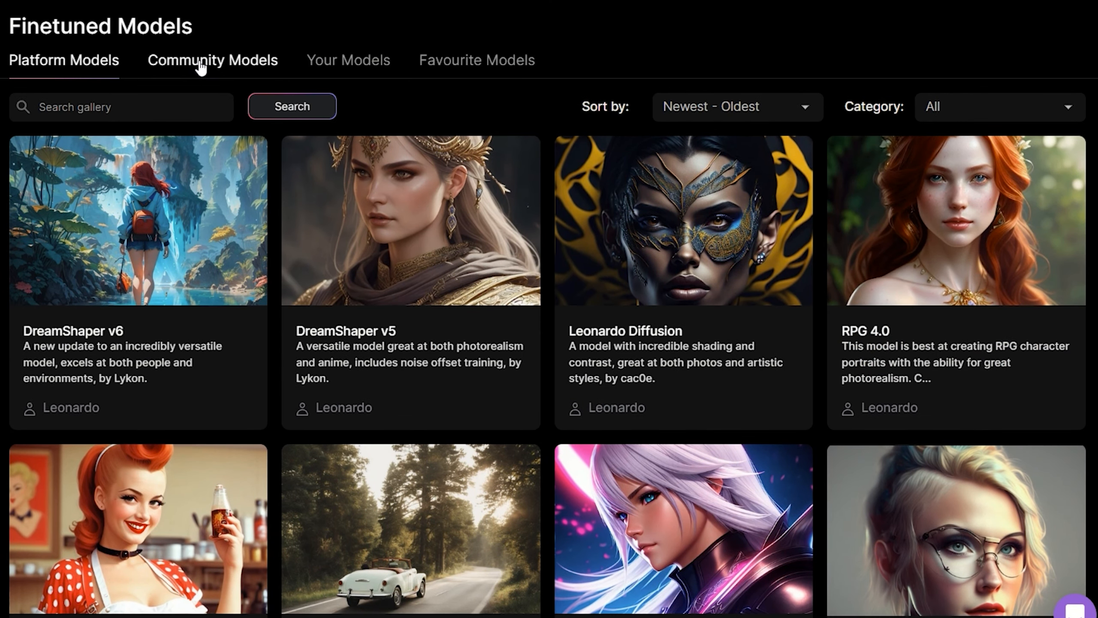
- Switch to the community models and browse the gallery of user-made finetuned models
left_click(201, 68)
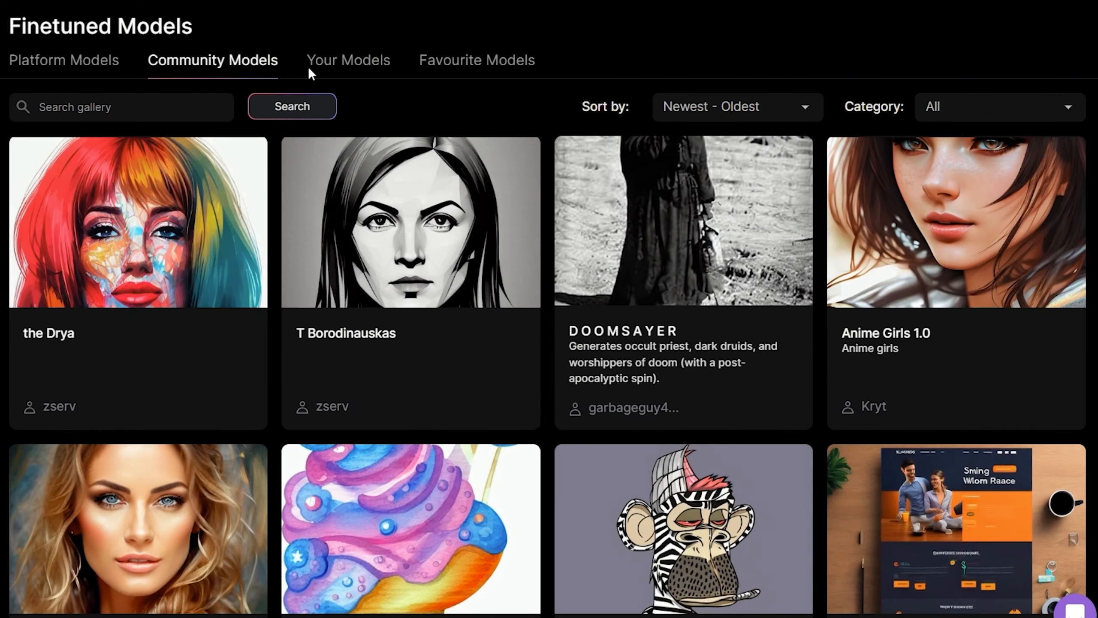
scroll(81, 287, "down", 12)
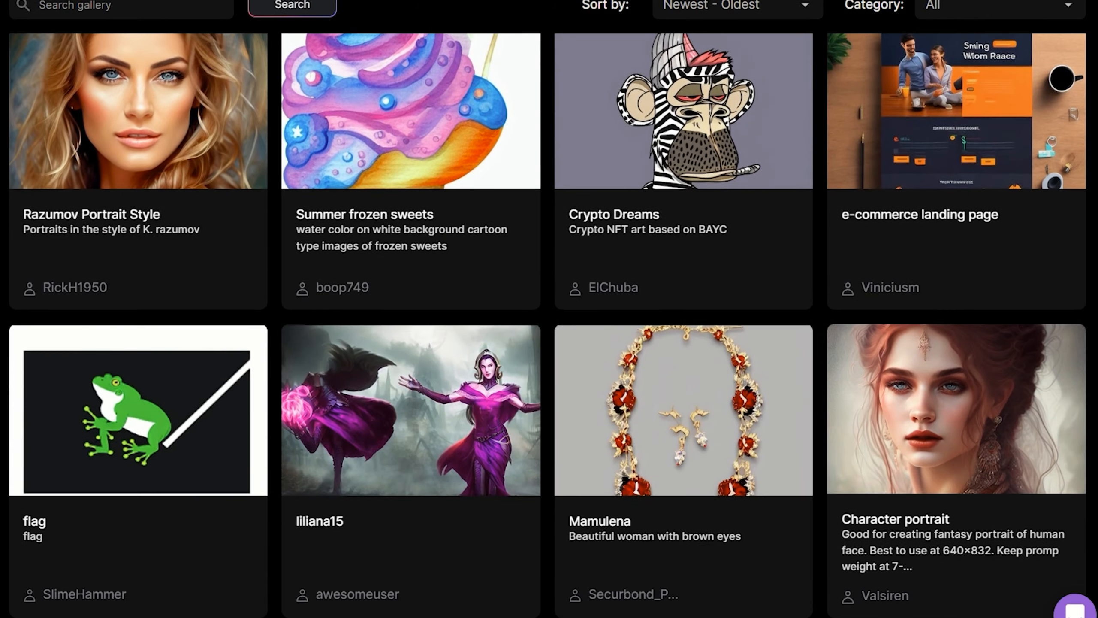
scroll(547, 325, "down", 18)
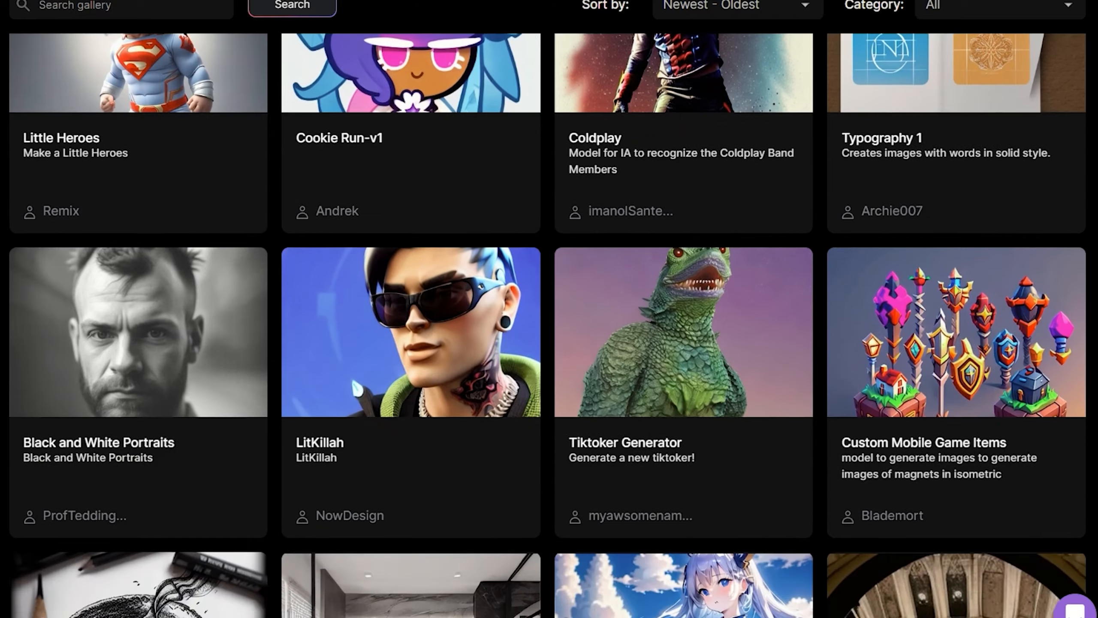
scroll(548, 325, "down", 5)
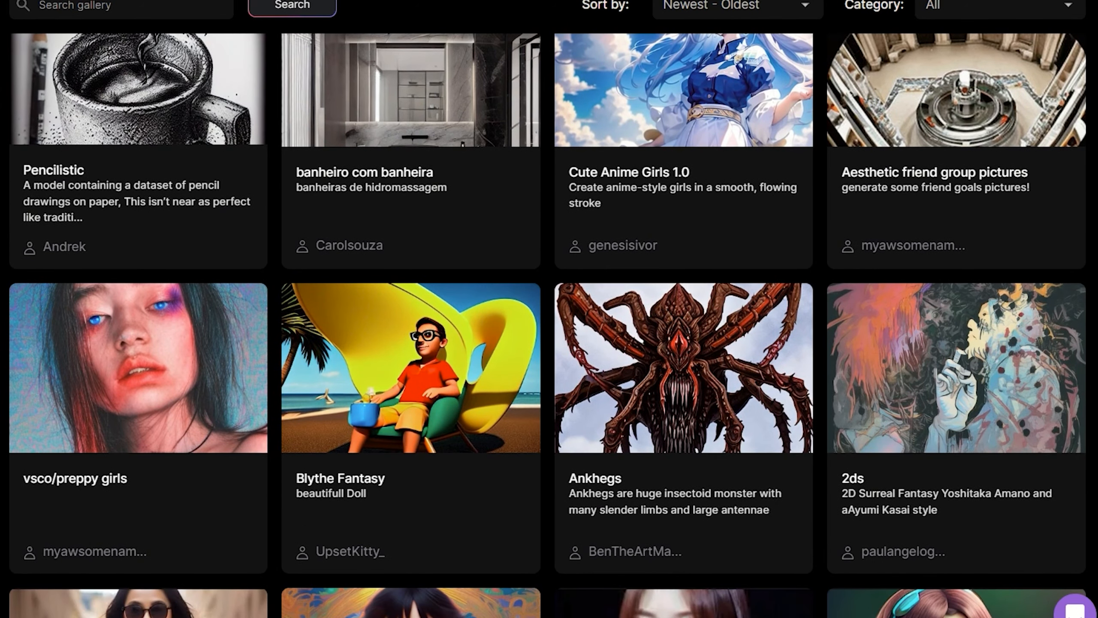
scroll(547, 325, "down", 8)
scroll(547, 325, "up", 1)
scroll(548, 325, "down", 10)
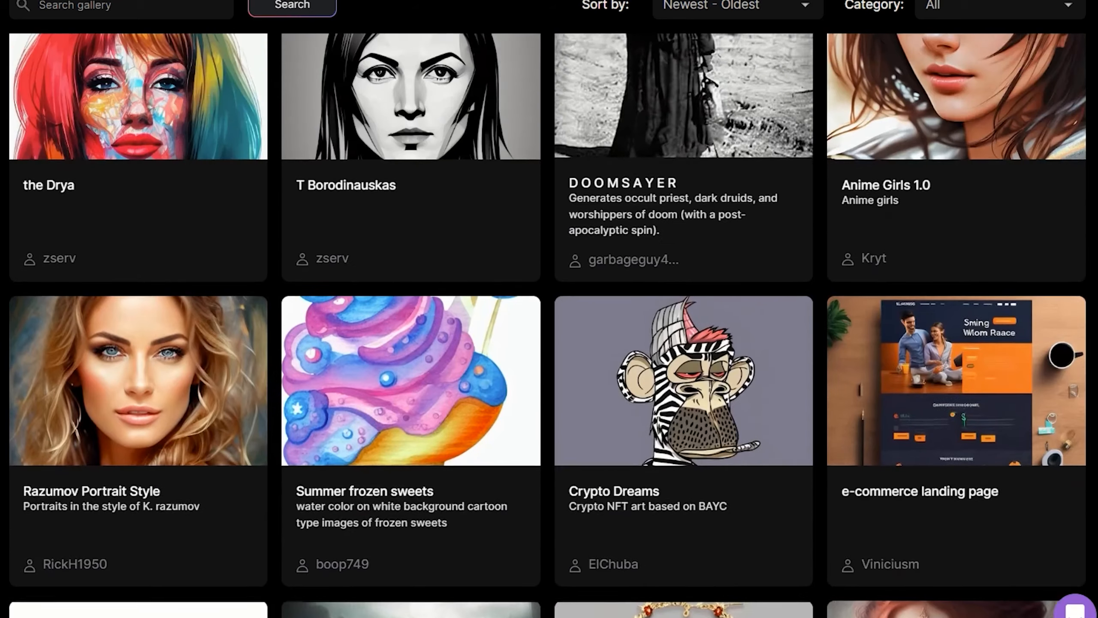
- Look over the personal, platform and favourite model lists on the Finetuned Models page
scroll(547, 325, "up", 3)
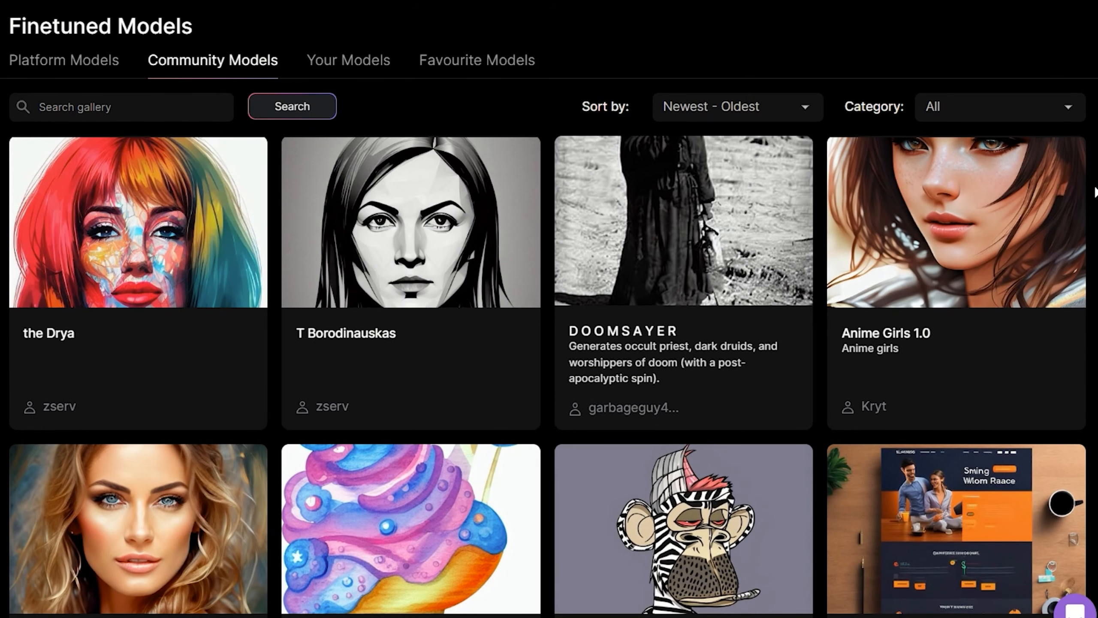
left_click(381, 78)
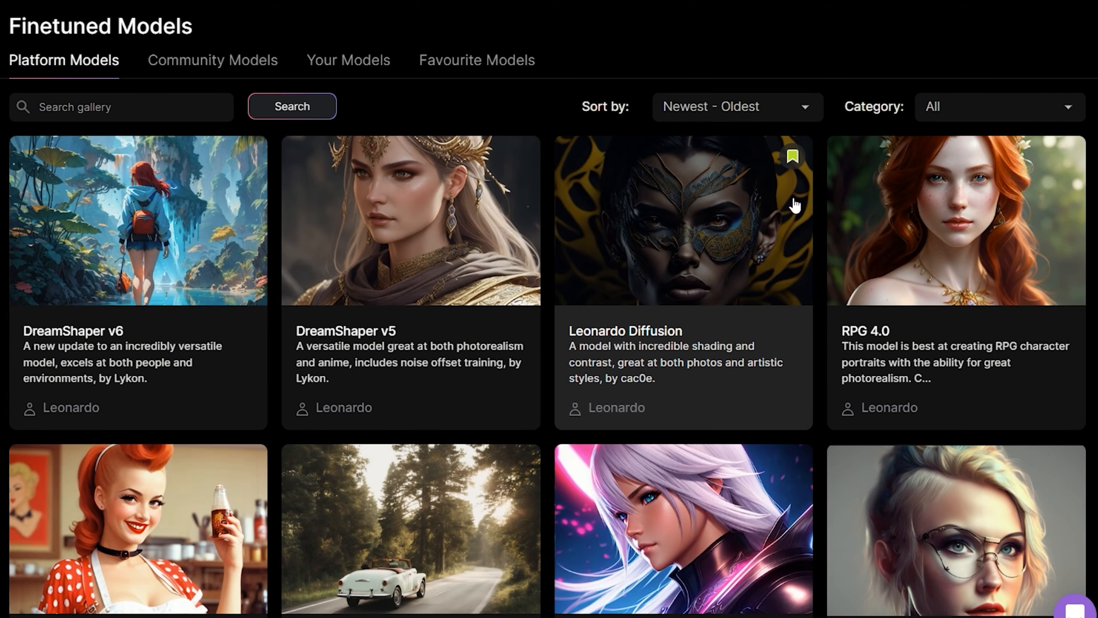
left_click(452, 62)
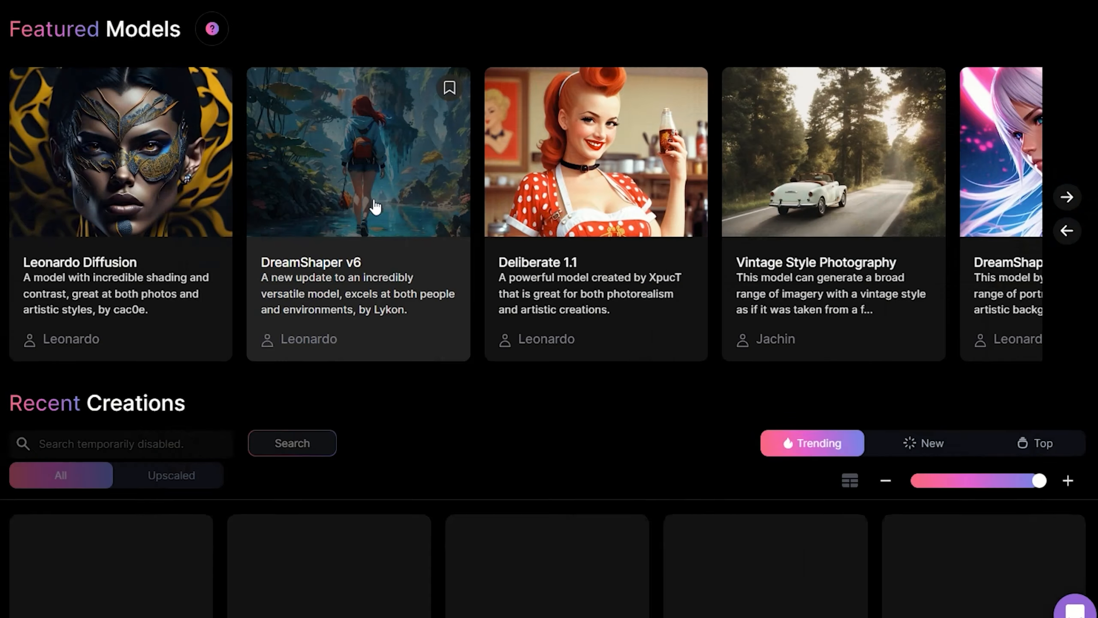
- Browse the Recent Creations on the home page and open the Community Feed
scroll(441, 258, "down", 5)
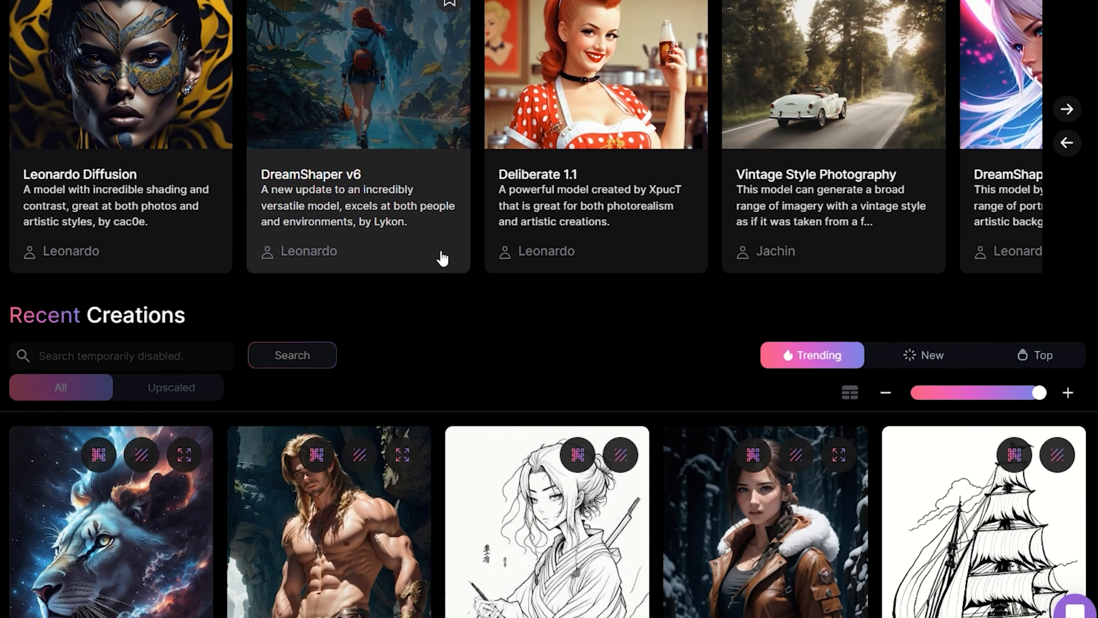
scroll(424, 208, "down", 3)
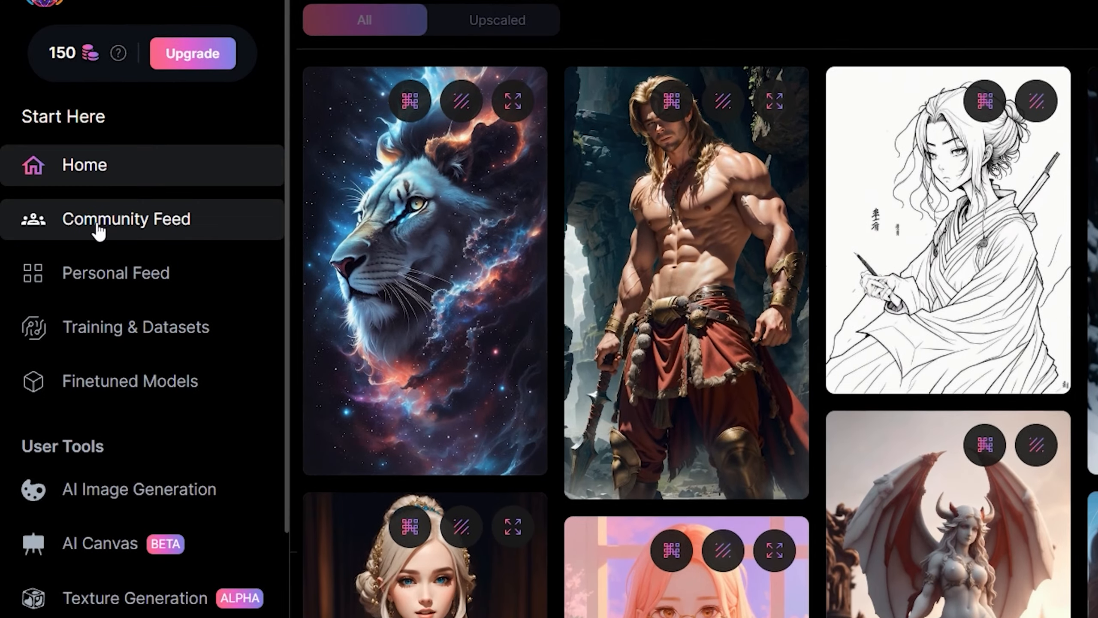
scroll(93, 231, "down", 3)
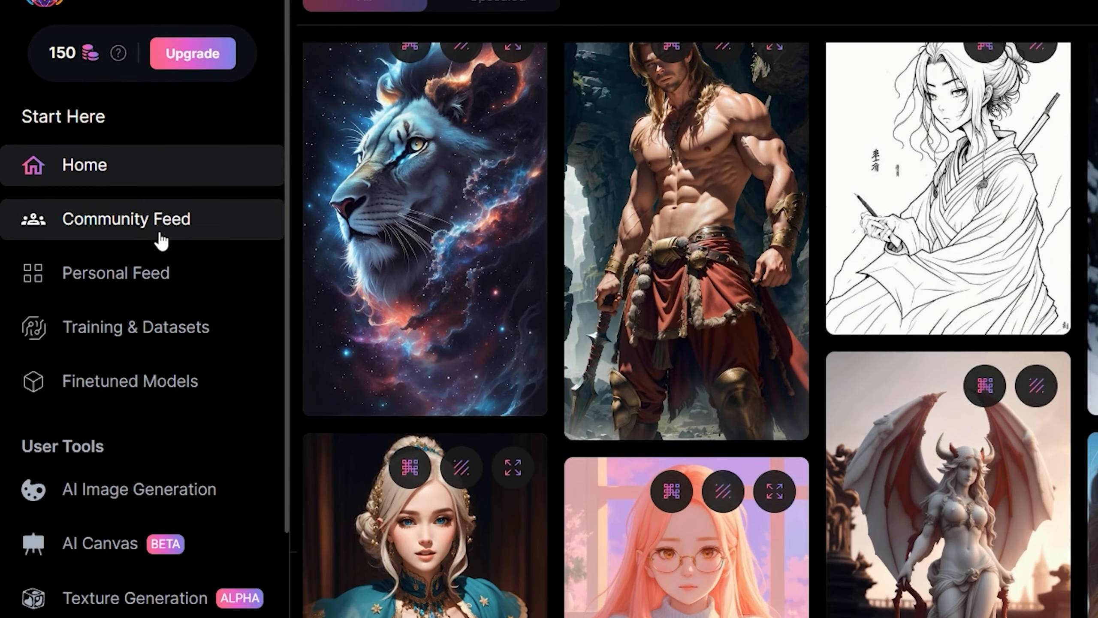
left_click(94, 229)
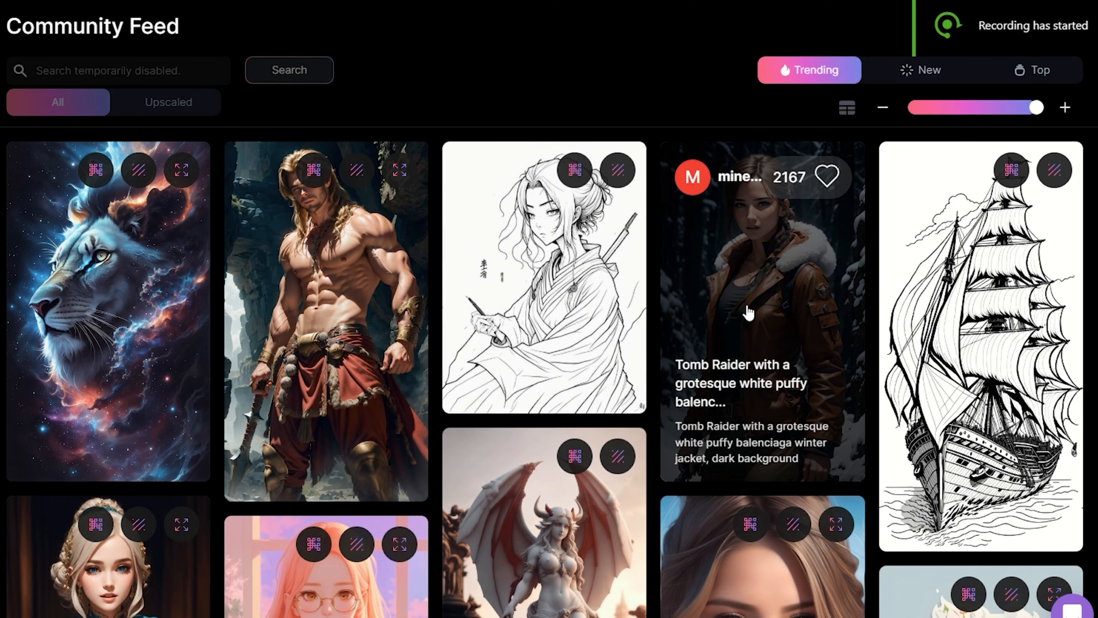
- Open the Tomb Raider winter jacket image and examine its prompt and negative prompt
left_click(761, 297)
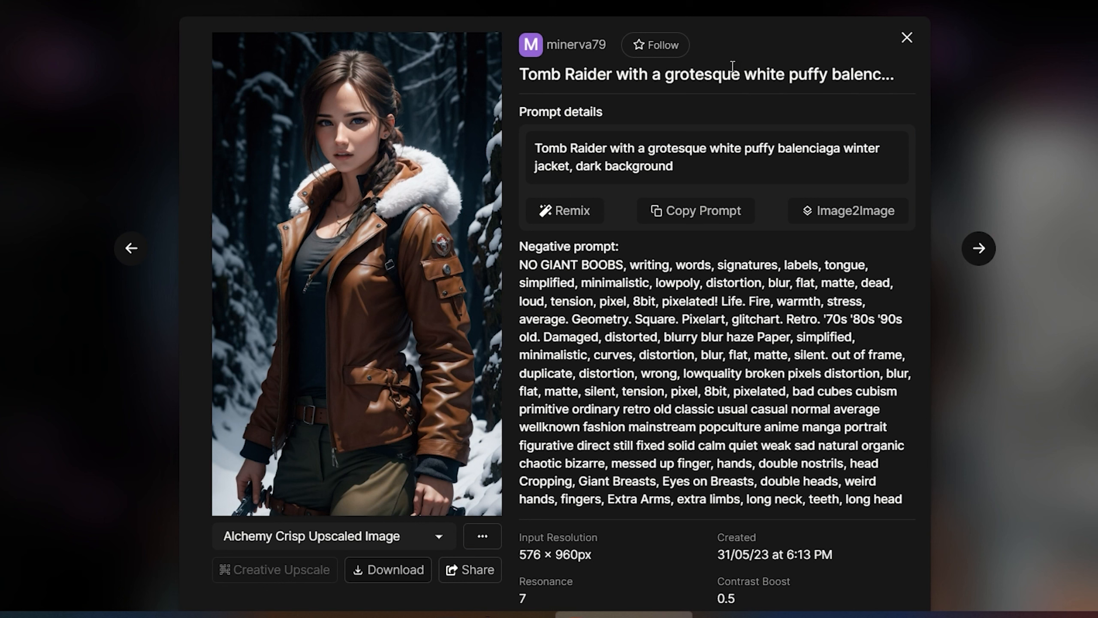
left_click_drag(519, 111, 634, 118)
left_click(777, 205)
left_click_drag(531, 248, 643, 252)
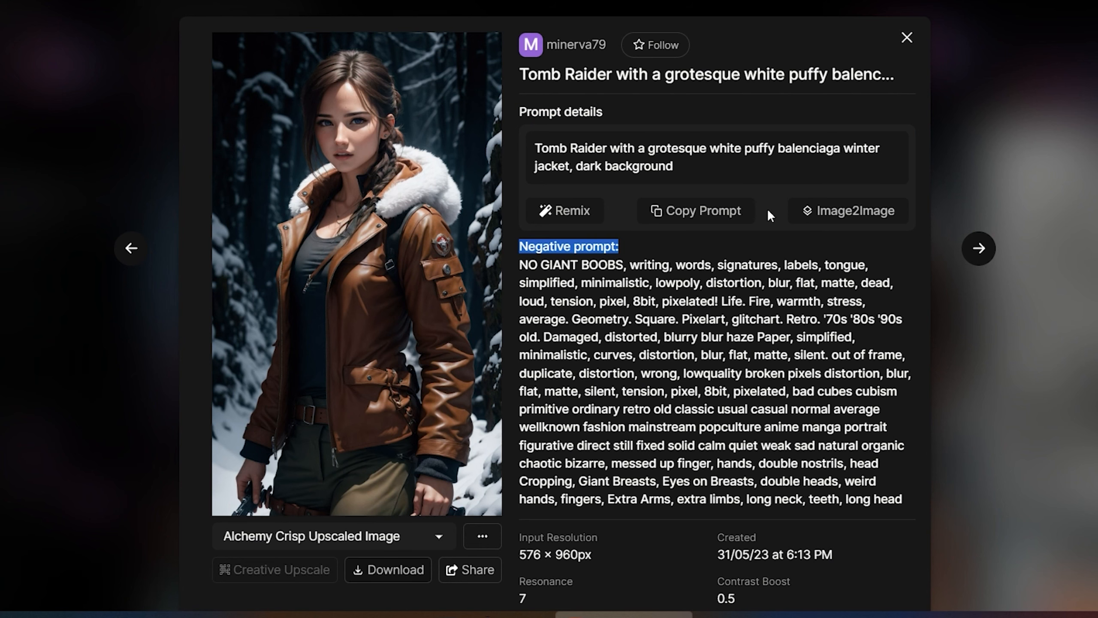
scroll(768, 209, "down", 8)
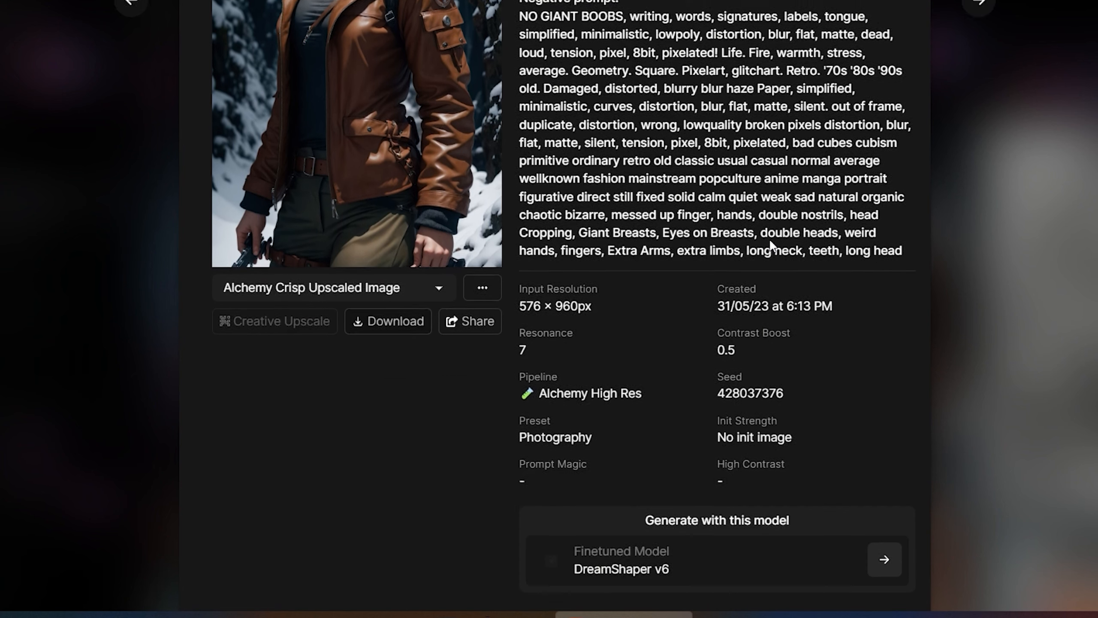
- Examine the Tomb Raider image's generation settings, including its finetuned model and seed
left_click_drag(683, 477, 474, 452)
left_click(474, 453)
left_click_drag(649, 428, 833, 429)
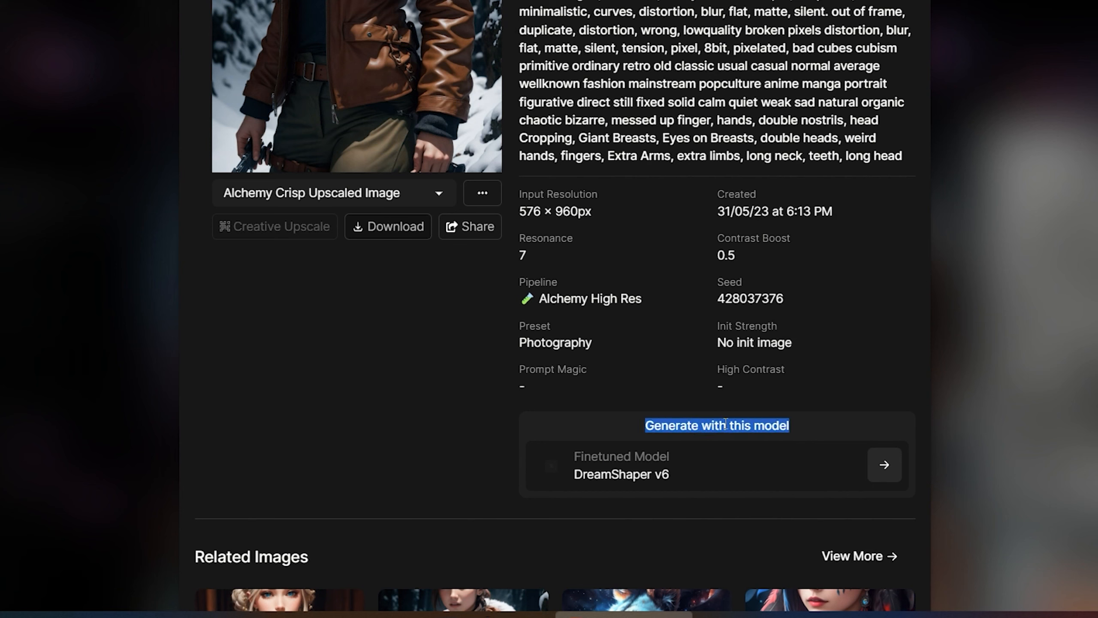
left_click(493, 421)
double_click(491, 419)
left_click(491, 419)
left_click_drag(578, 452, 680, 487)
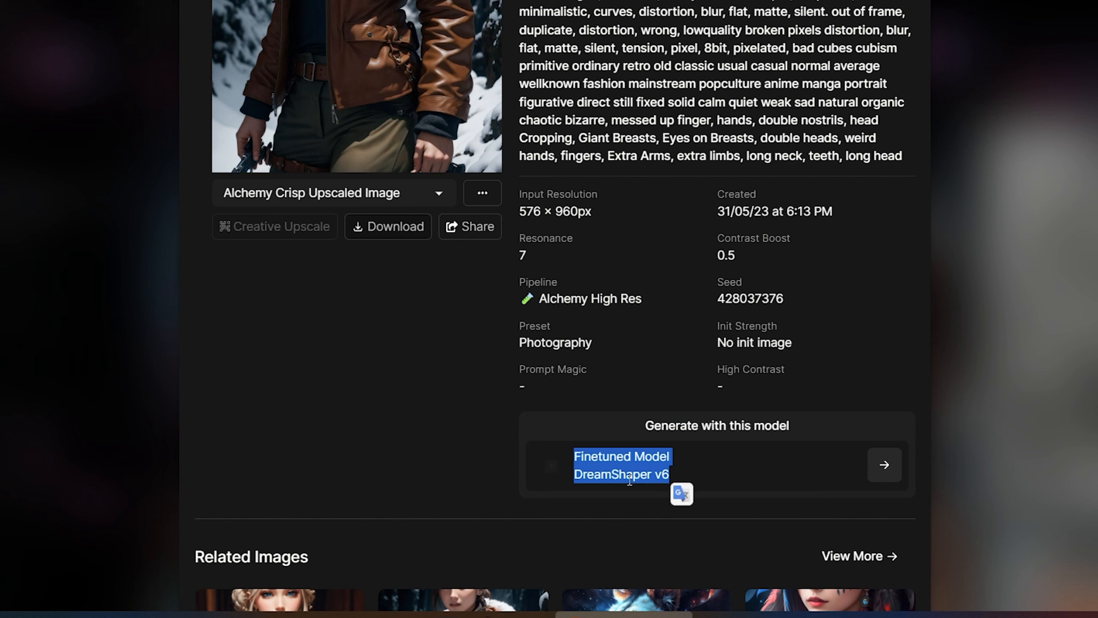
left_click(449, 423)
left_click_drag(728, 304, 767, 296)
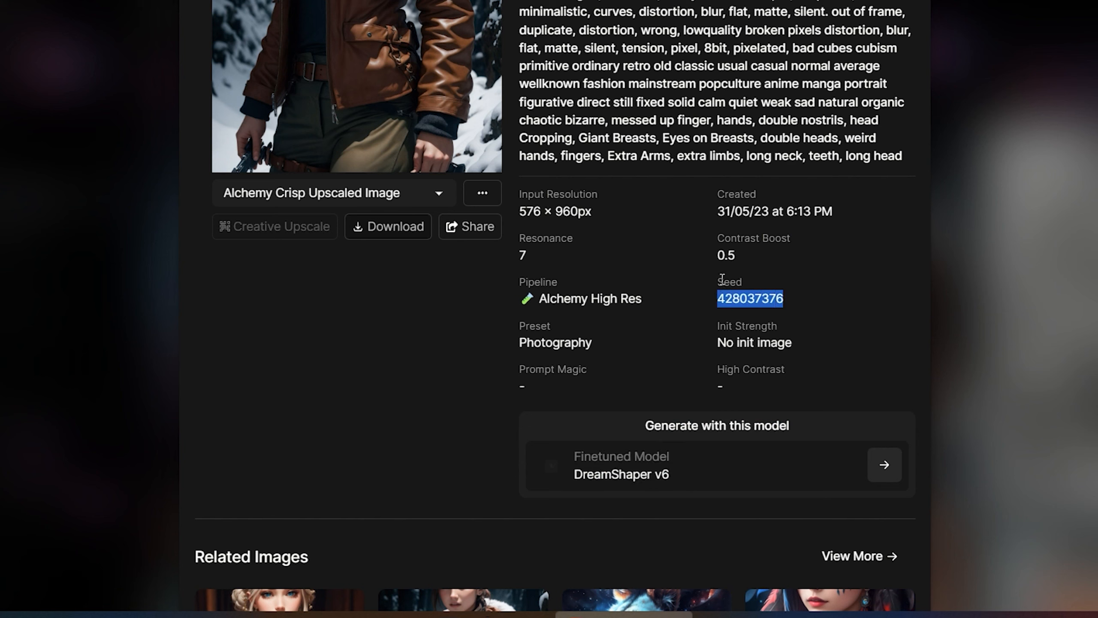
left_click(808, 290)
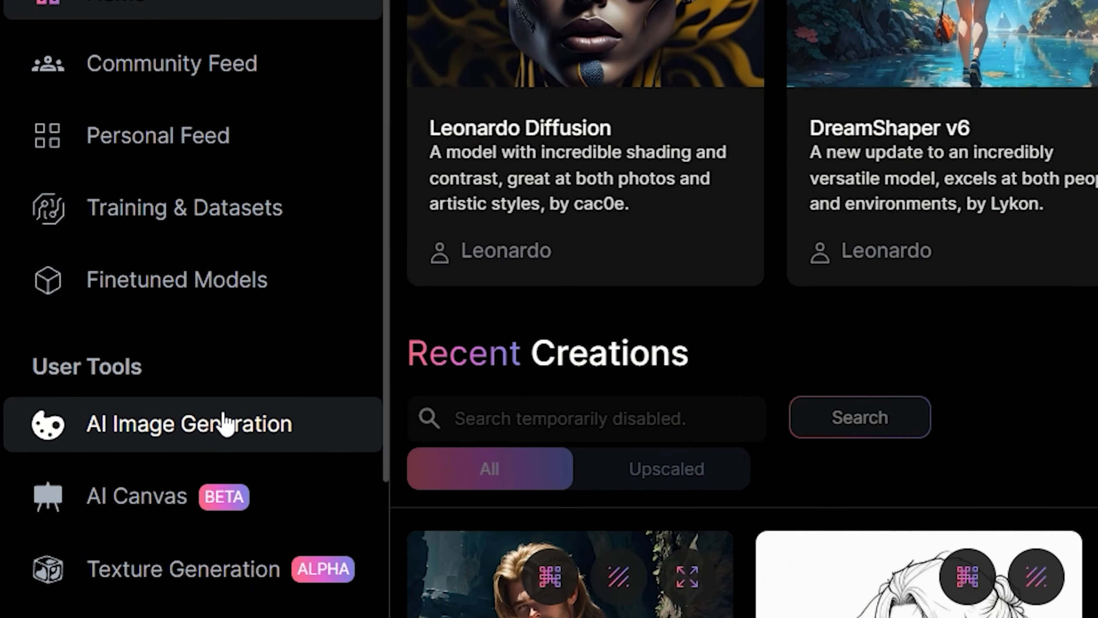
- Open AI Image Generation, enter the copied "European young woman, night city" prompt and add a negative prompt starting with "closeup, two heads, two faces"
left_click(278, 417)
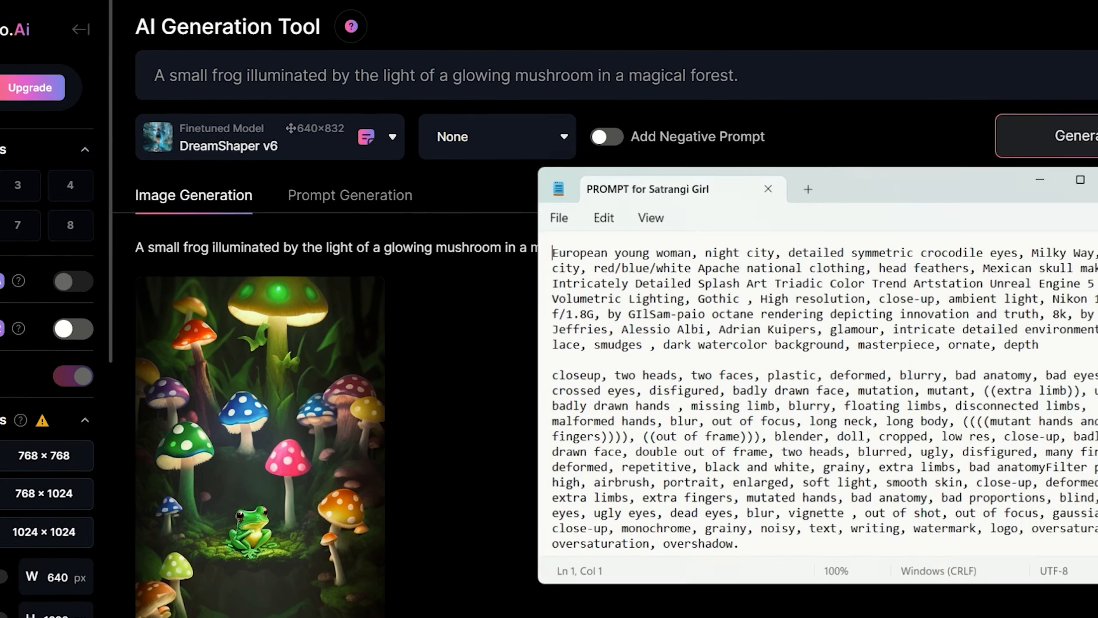
left_click_drag(439, 253, 957, 347)
key("ctrl+c")
triple_click(542, 77)
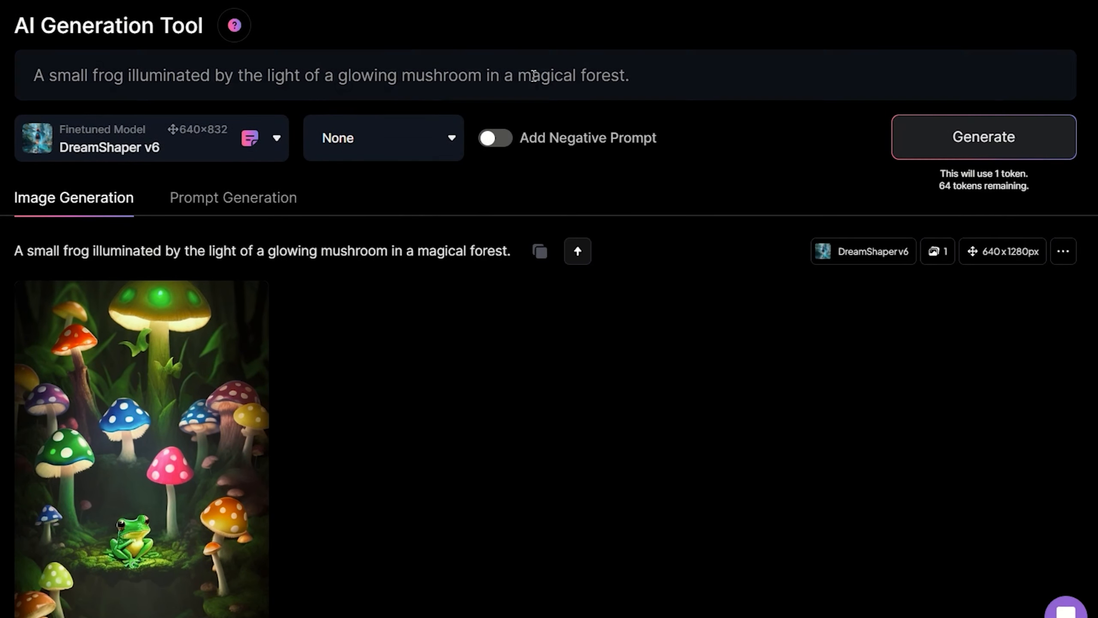
key("ctrl+v")
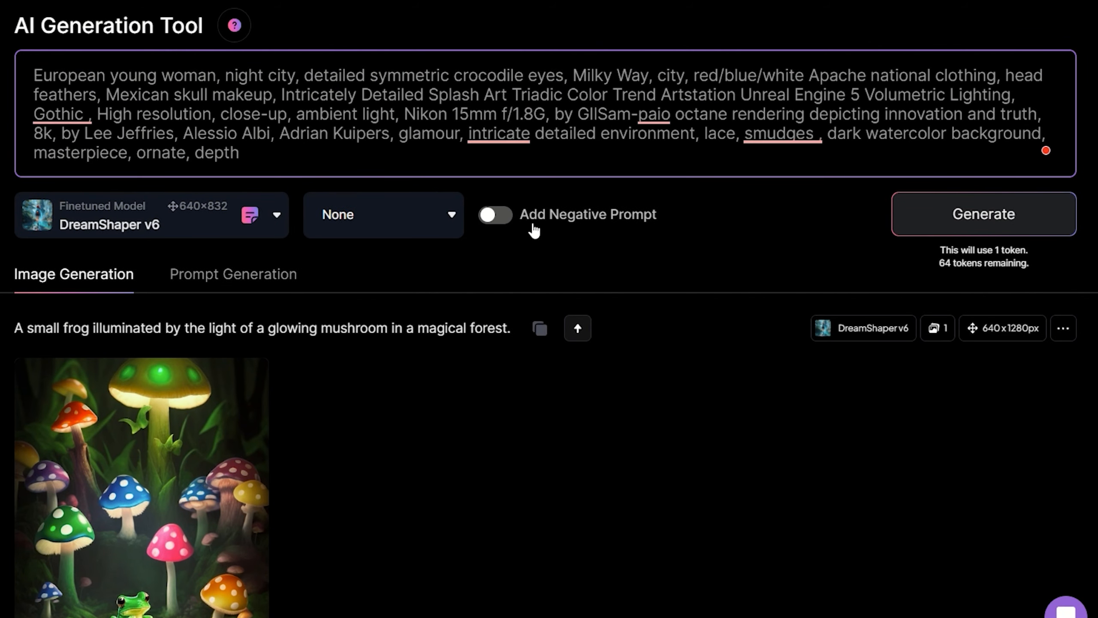
left_click(497, 214)
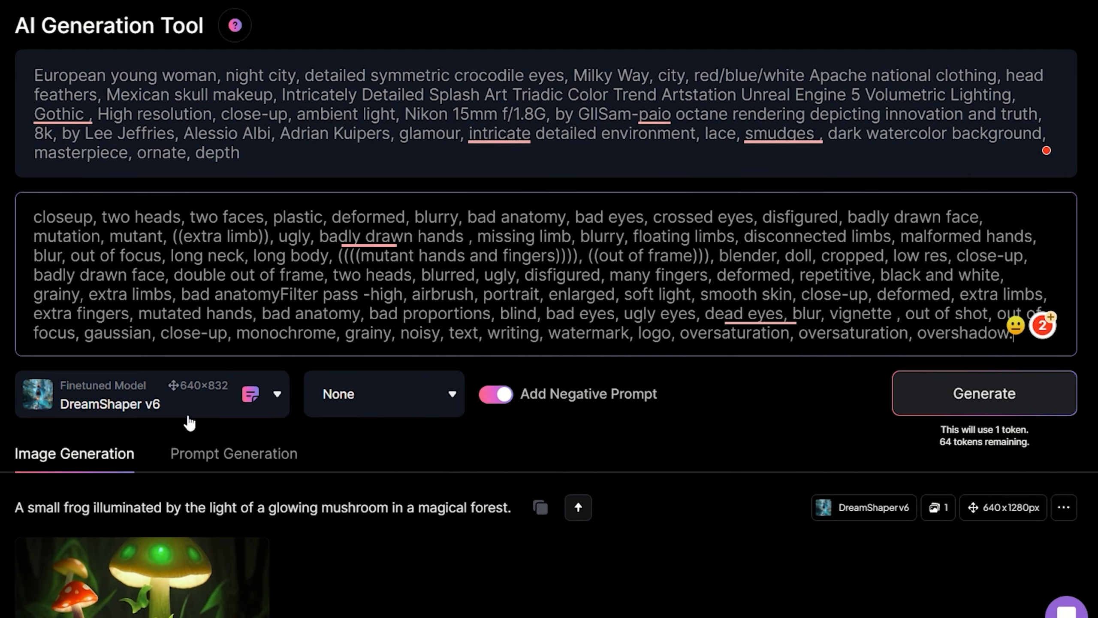
- Choose DreamShaper v6 as the finetuned model and set the style to None
left_click(156, 398)
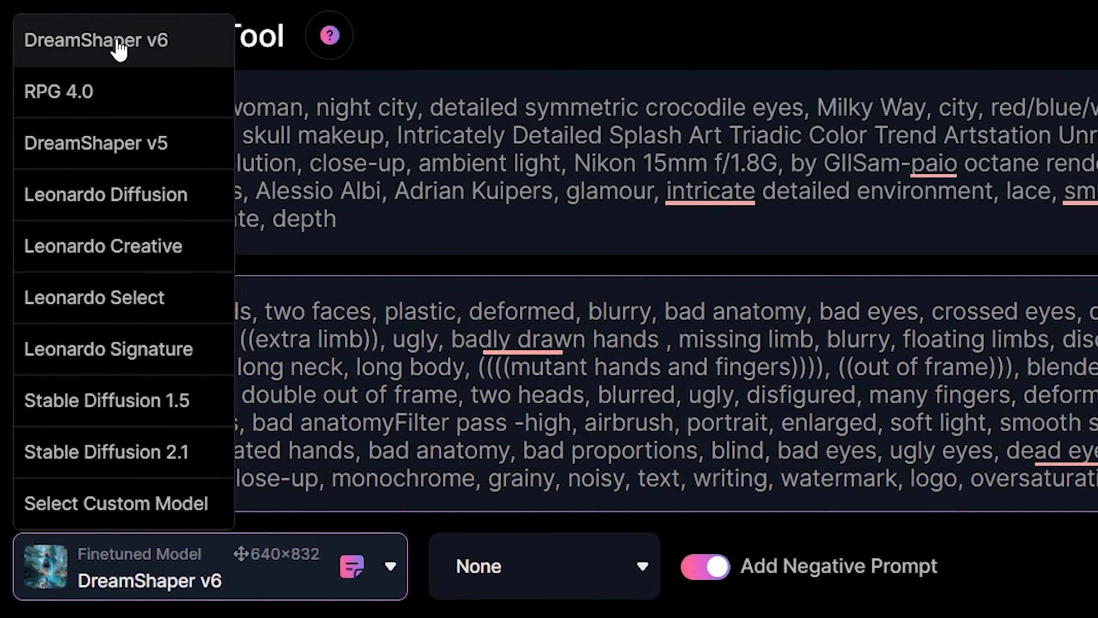
left_click(149, 43)
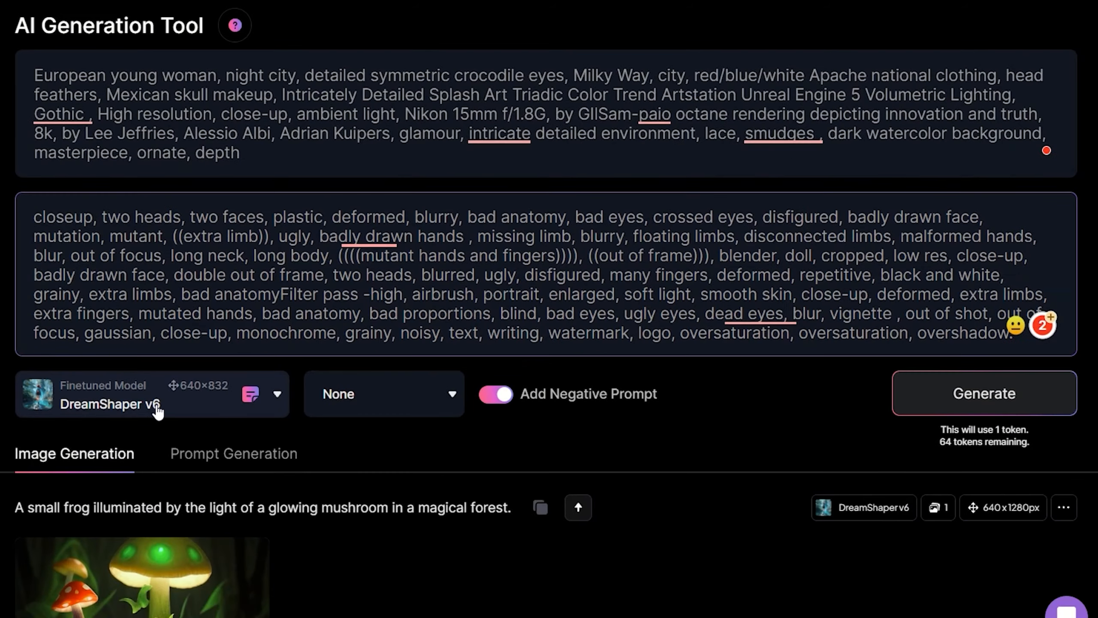
left_click(158, 408)
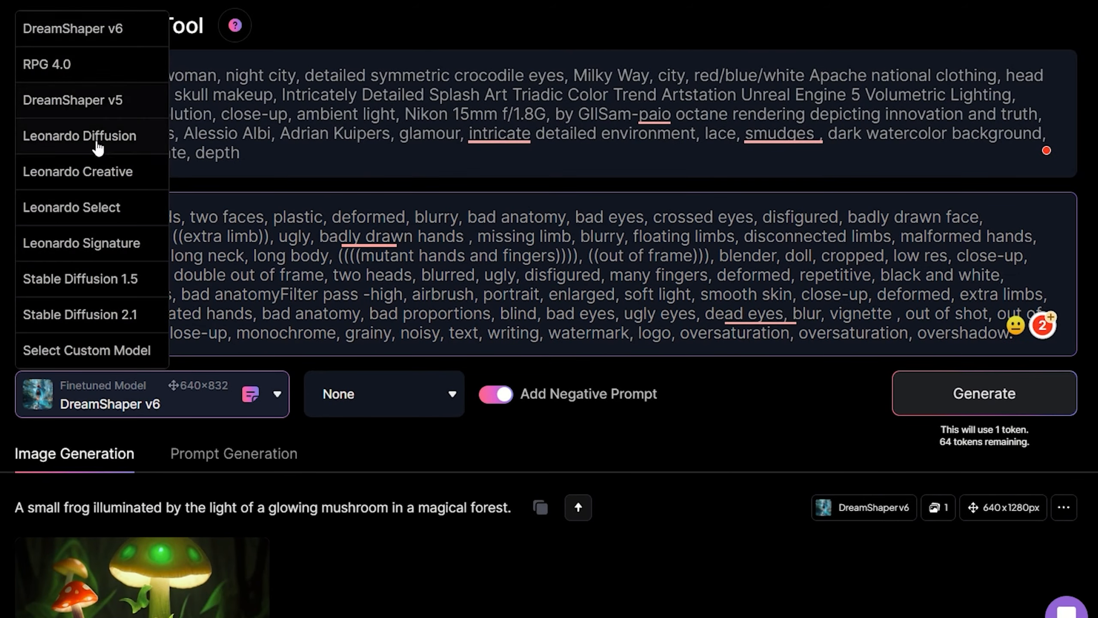
left_click(390, 403)
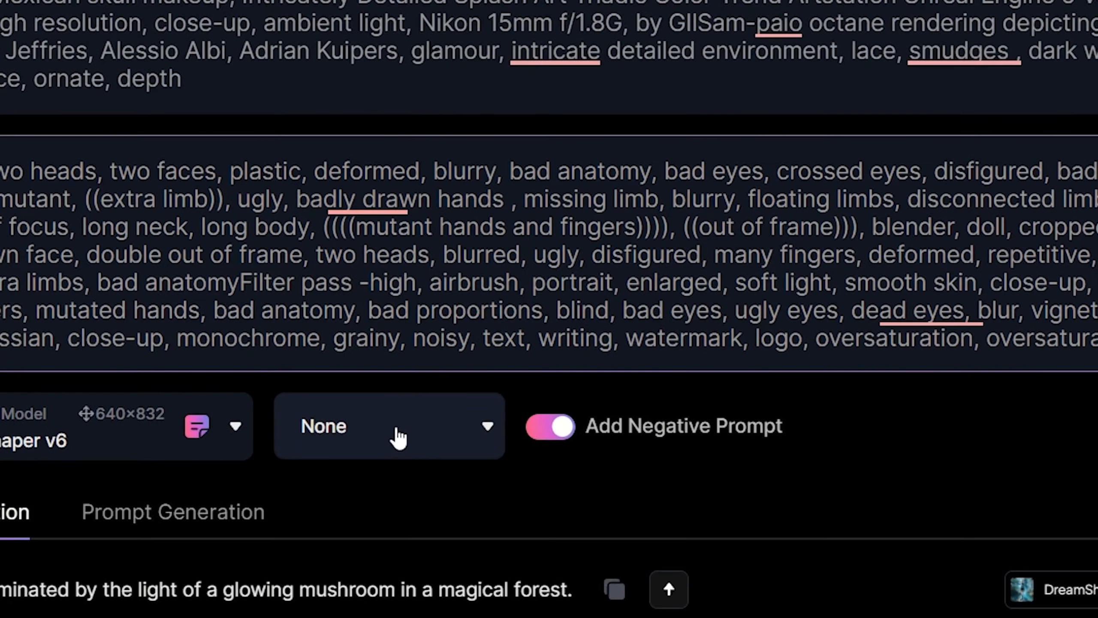
left_click(390, 401)
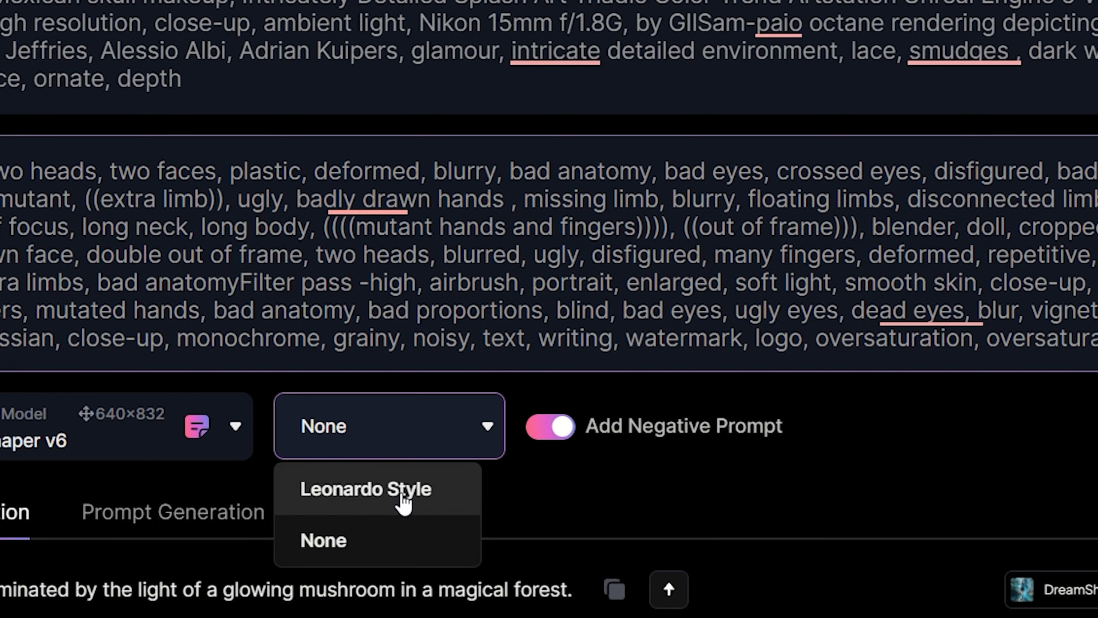
left_click(395, 539)
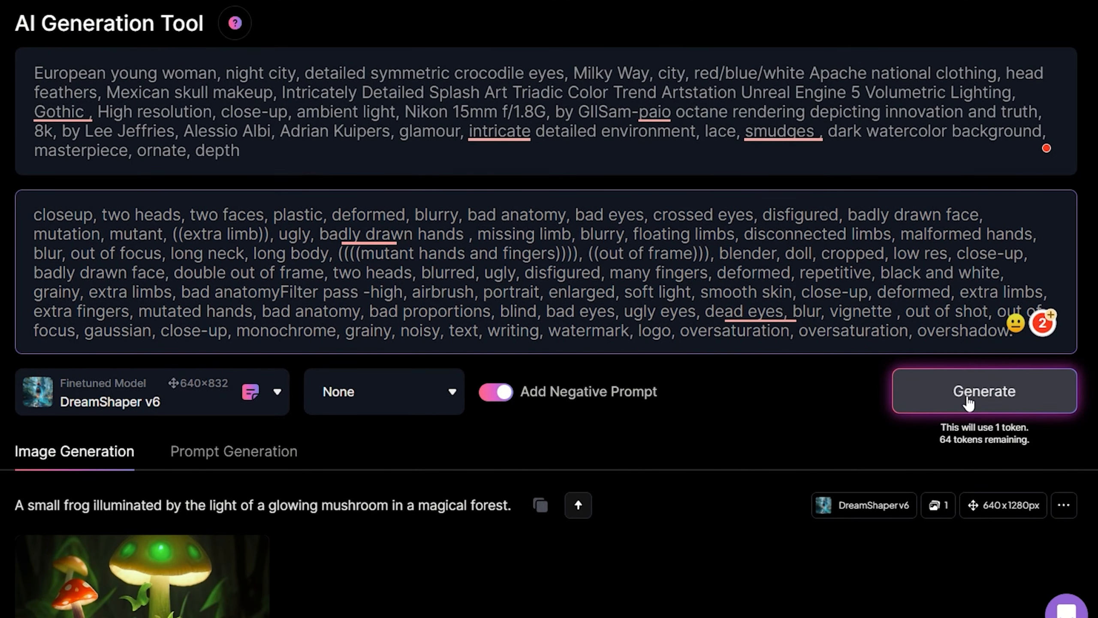
- Generate the image from the entered prompts and view the result enlarged
left_click(969, 402)
scroll(498, 444, "down", 10)
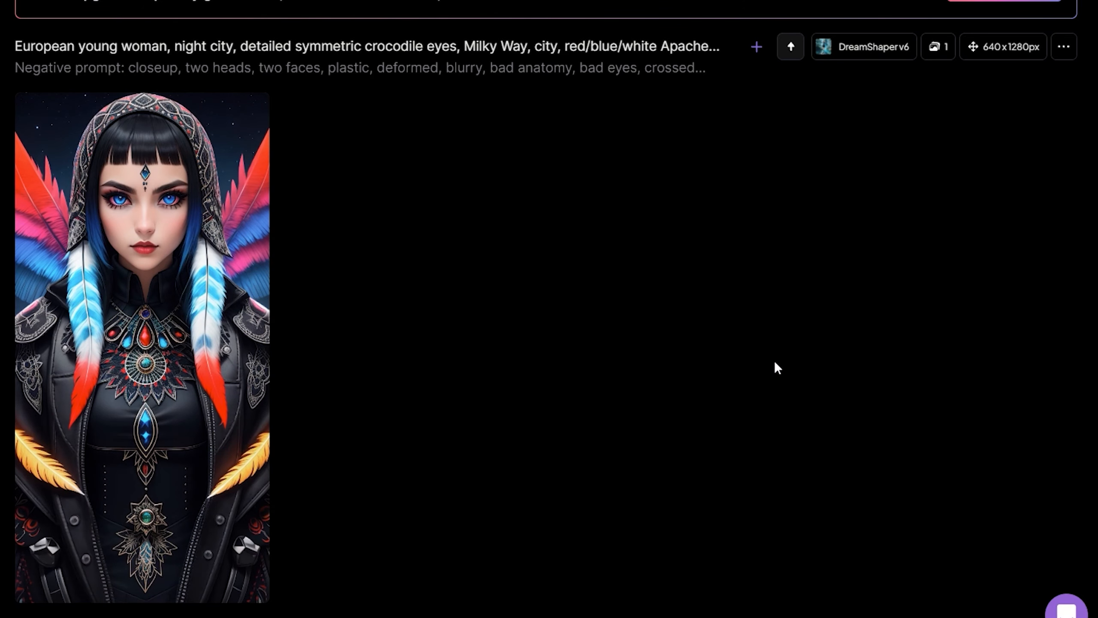
left_click(186, 245)
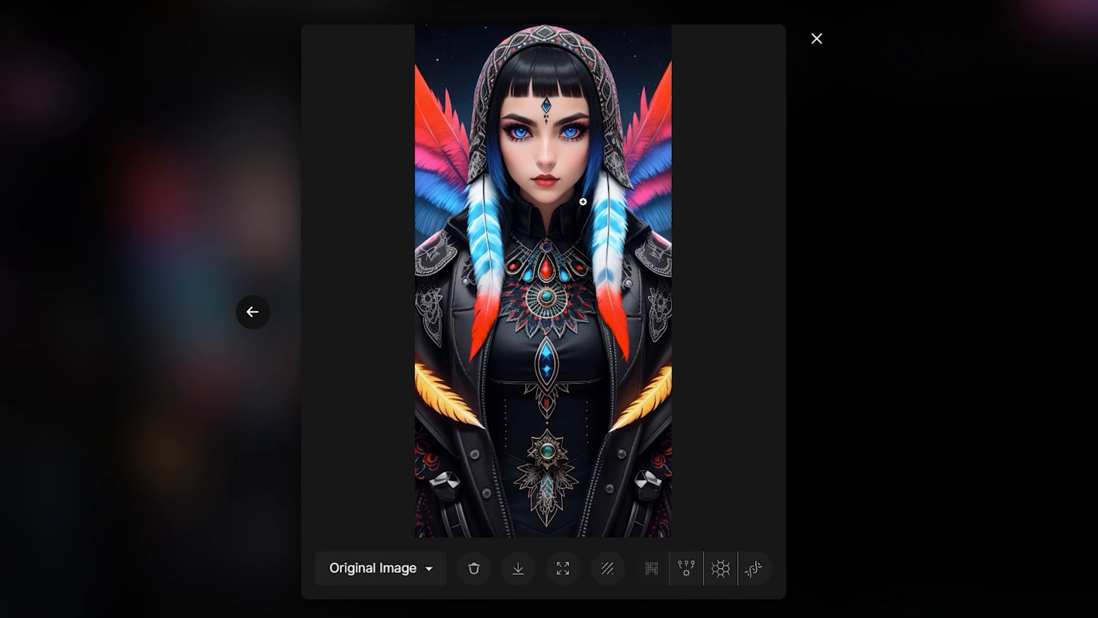
left_click(815, 39)
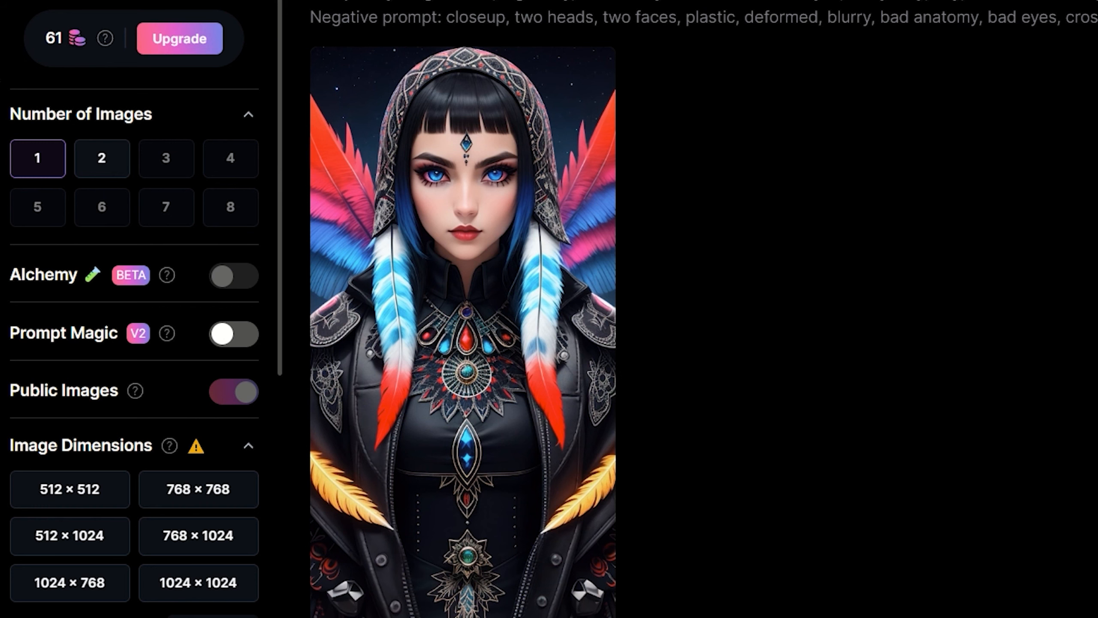
- Look over the image dimension and guidance scale settings, the generation's token cost and the Alchemy option's description
scroll(134, 303, "down", 7)
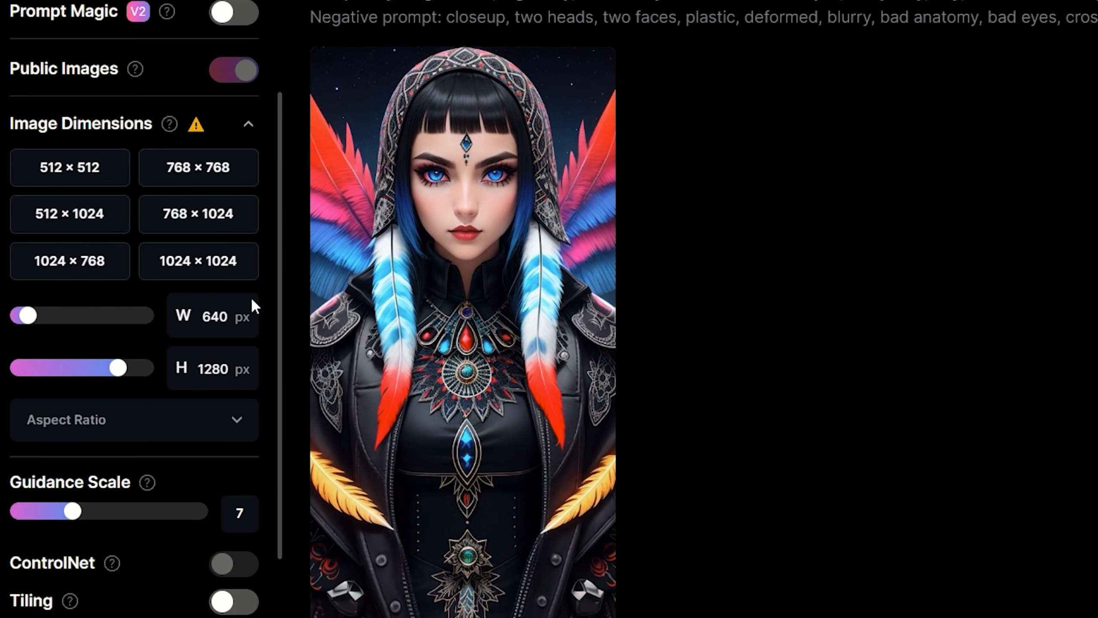
mouse_move(198, 131)
scroll(864, 147, "up", 8)
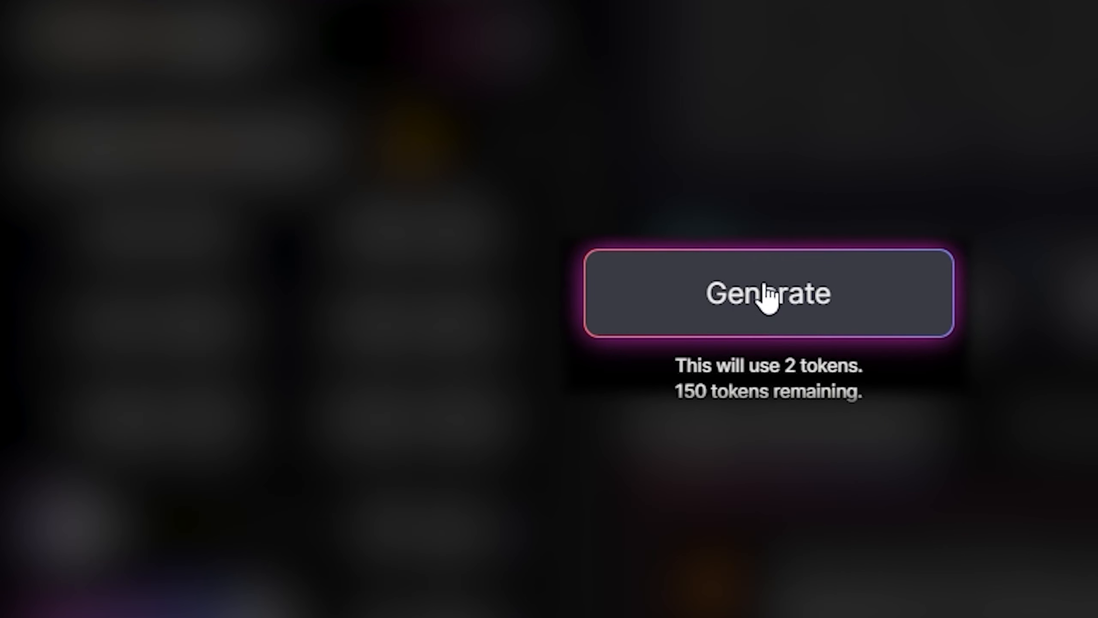
left_click(765, 294)
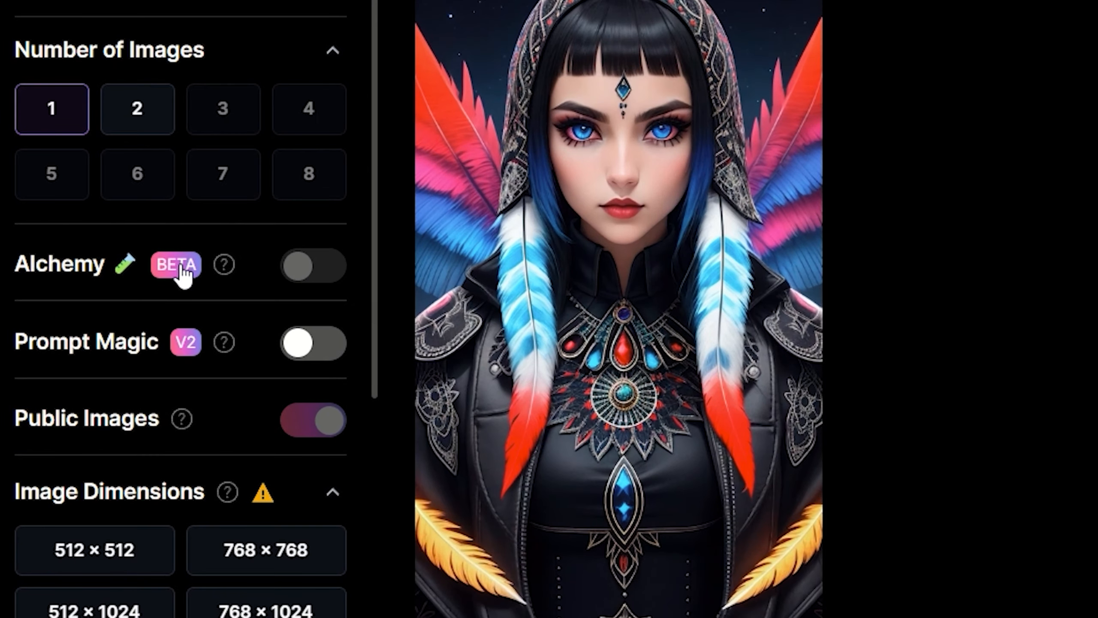
mouse_move(223, 273)
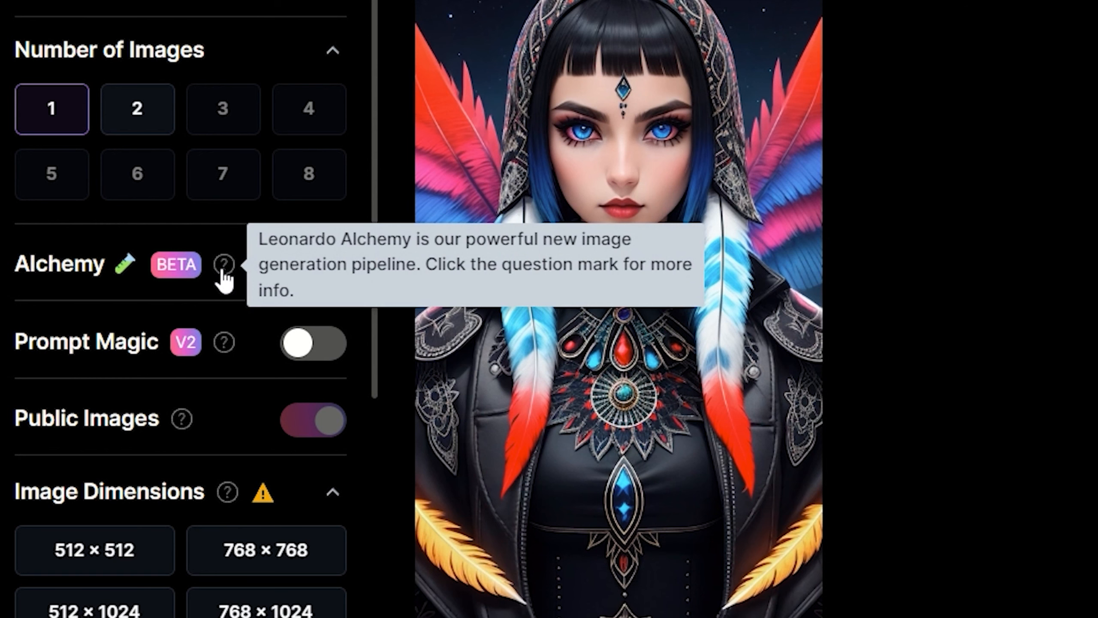
mouse_move(315, 265)
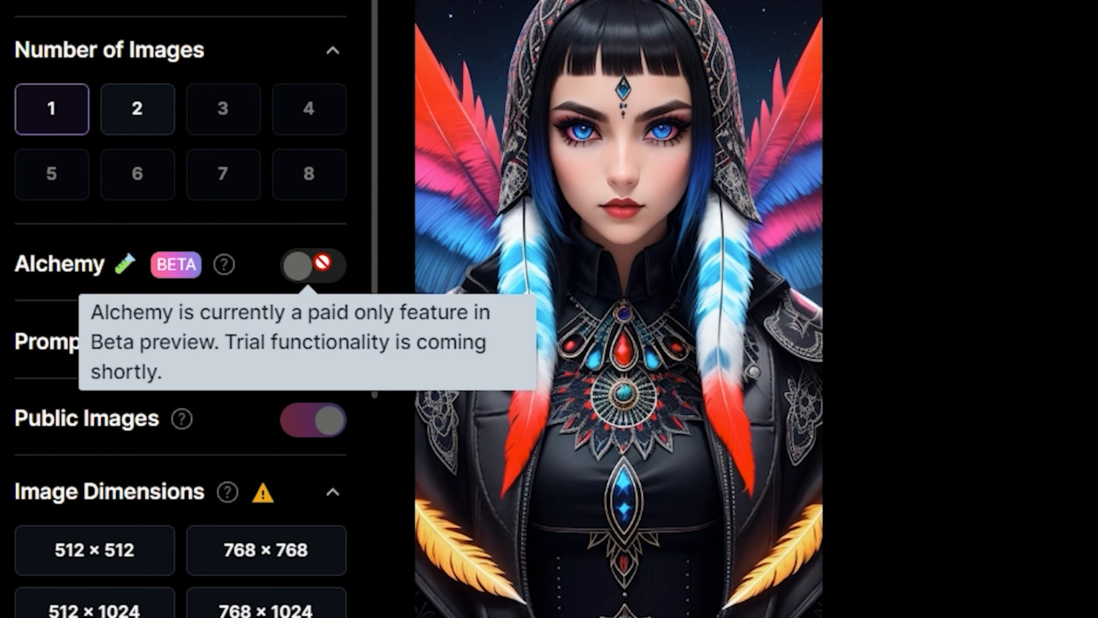
- Enable Prompt Magic V2 and examine its High Contrast option
scroll(320, 265, "down", 3)
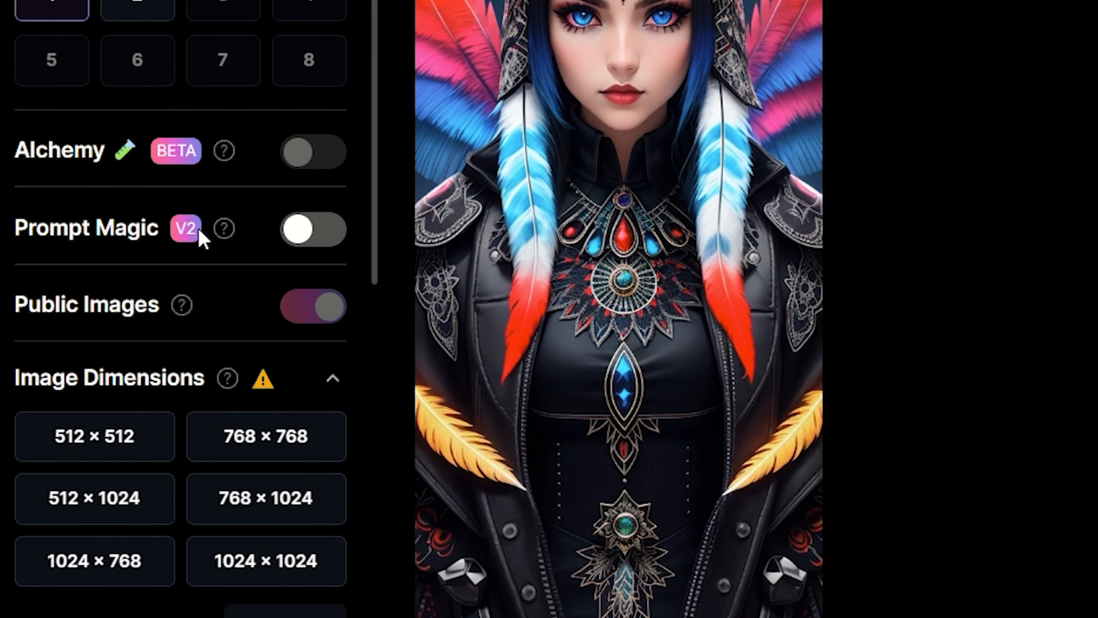
mouse_move(224, 228)
left_click(306, 230)
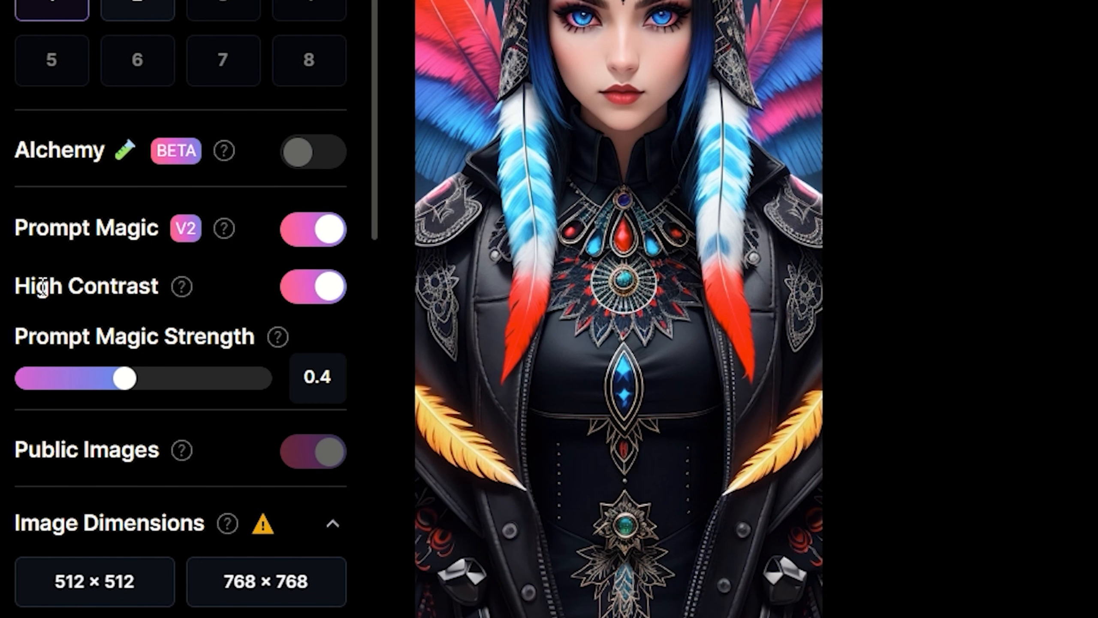
left_click_drag(6, 234, 147, 237)
left_click(65, 236)
left_click_drag(6, 290, 178, 288)
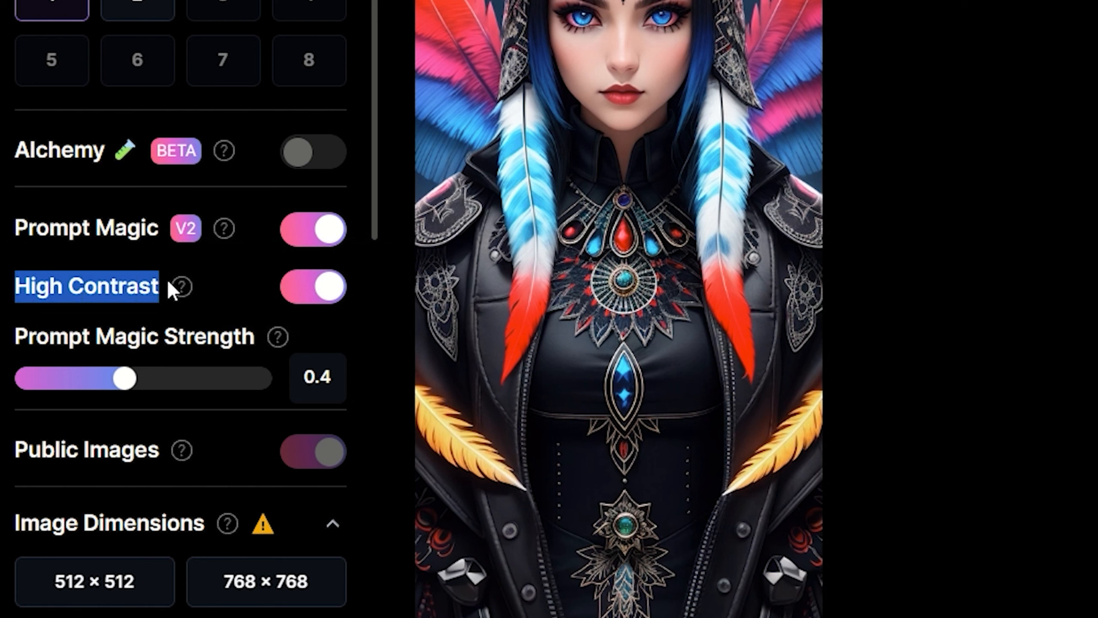
- Read the High Contrast description and generate the image with Prompt Magic V2 and High Contrast enabled
mouse_move(190, 290)
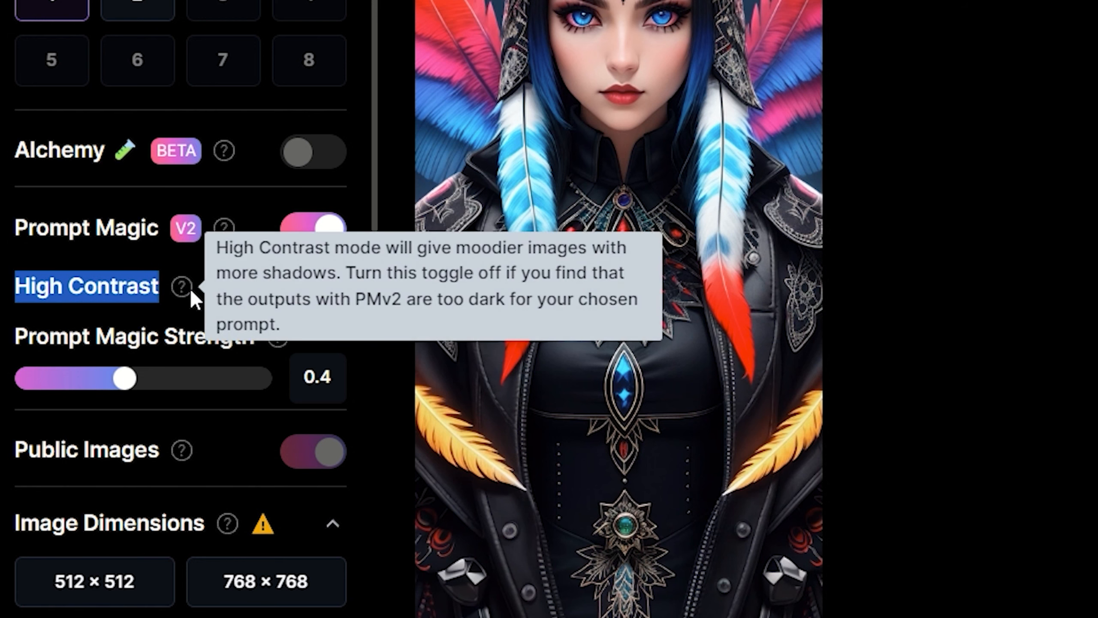
left_click(203, 261)
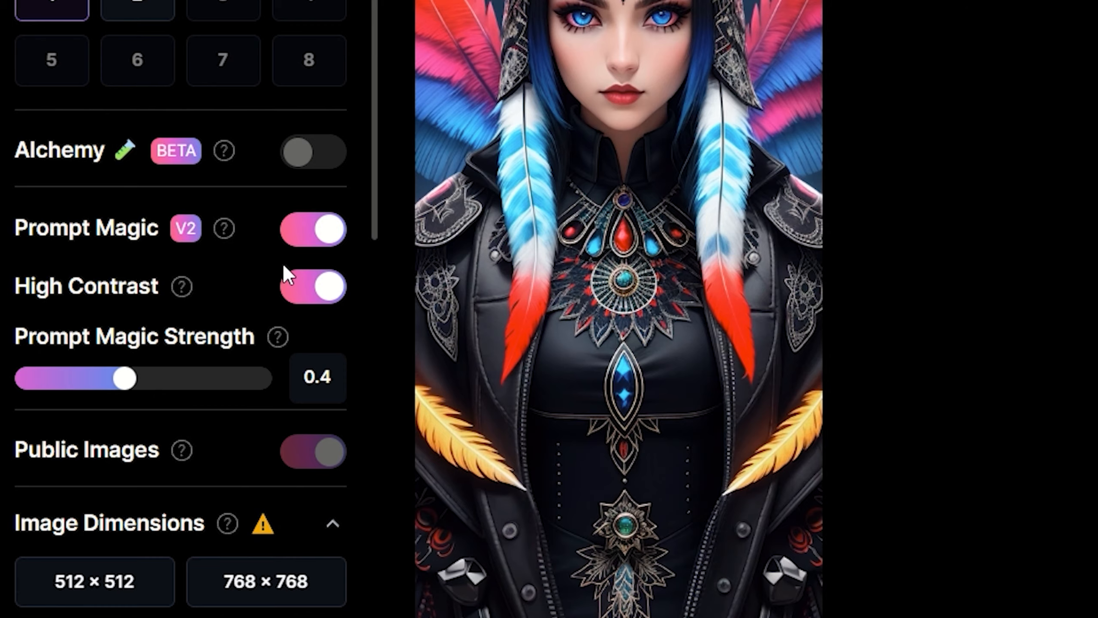
scroll(1029, 247, "up", 10)
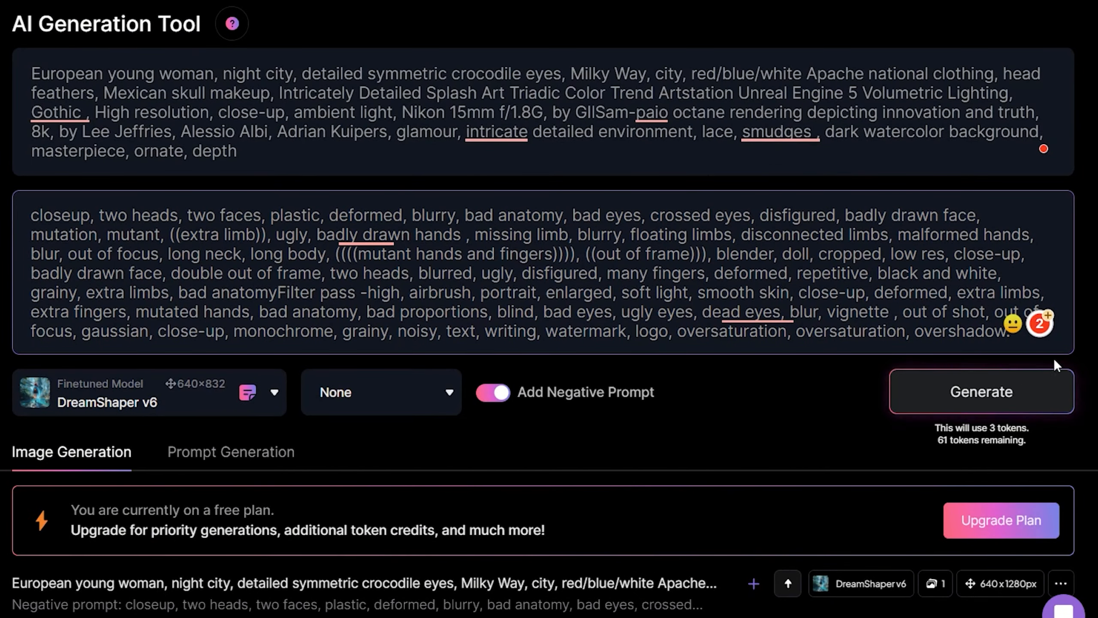
left_click(970, 392)
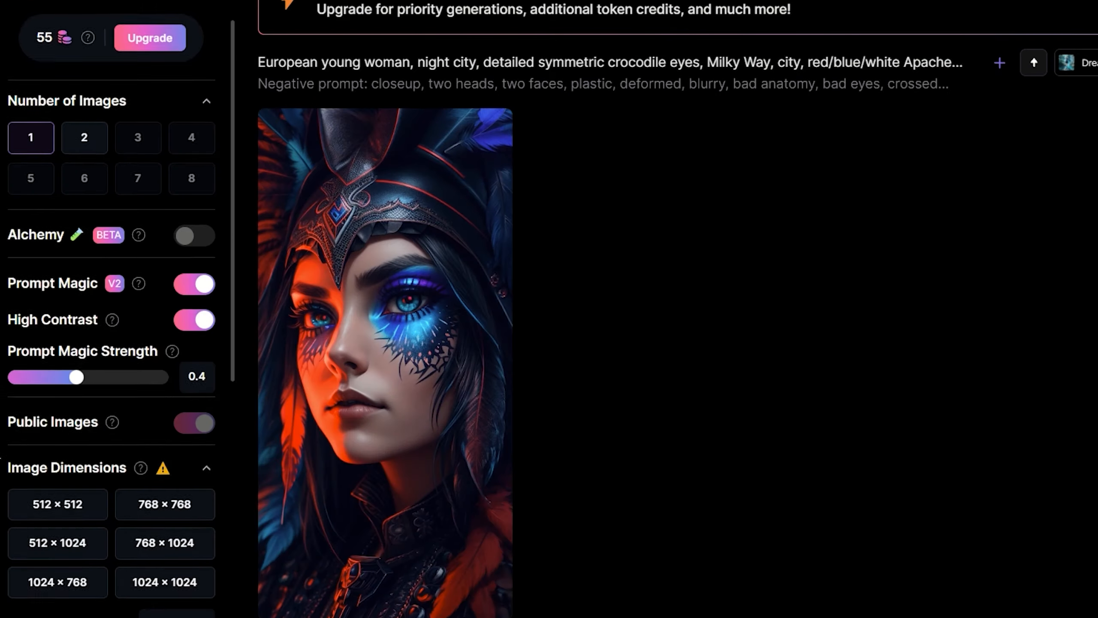
- Look over the aspect ratio choices and the Guidance Scale setting
scroll(50, 348, "down", 9)
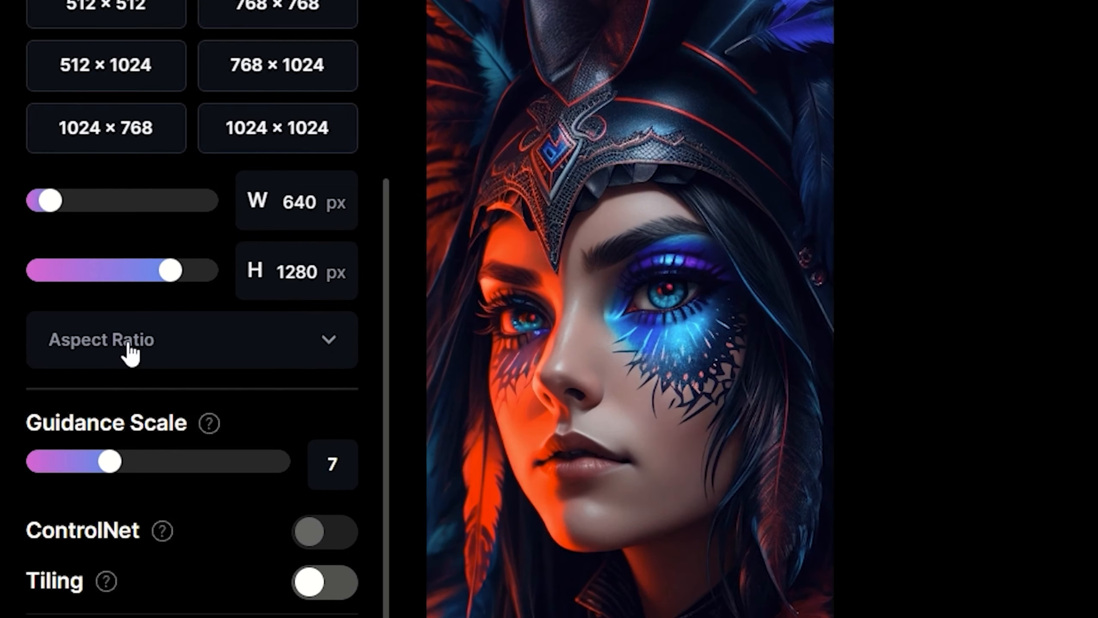
left_click(51, 345)
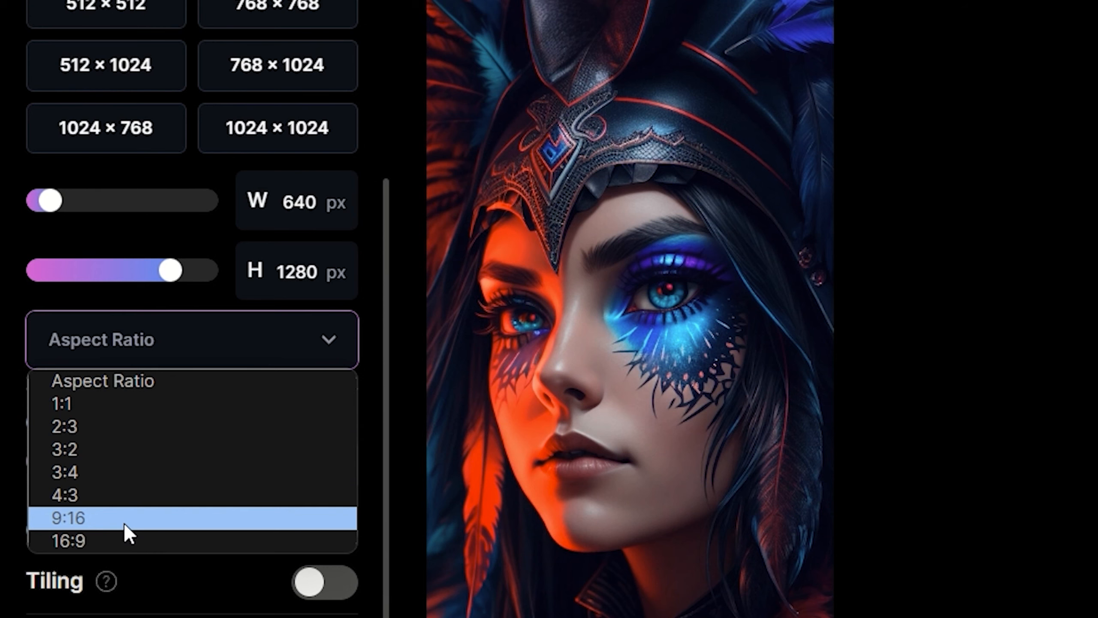
left_click(4, 433)
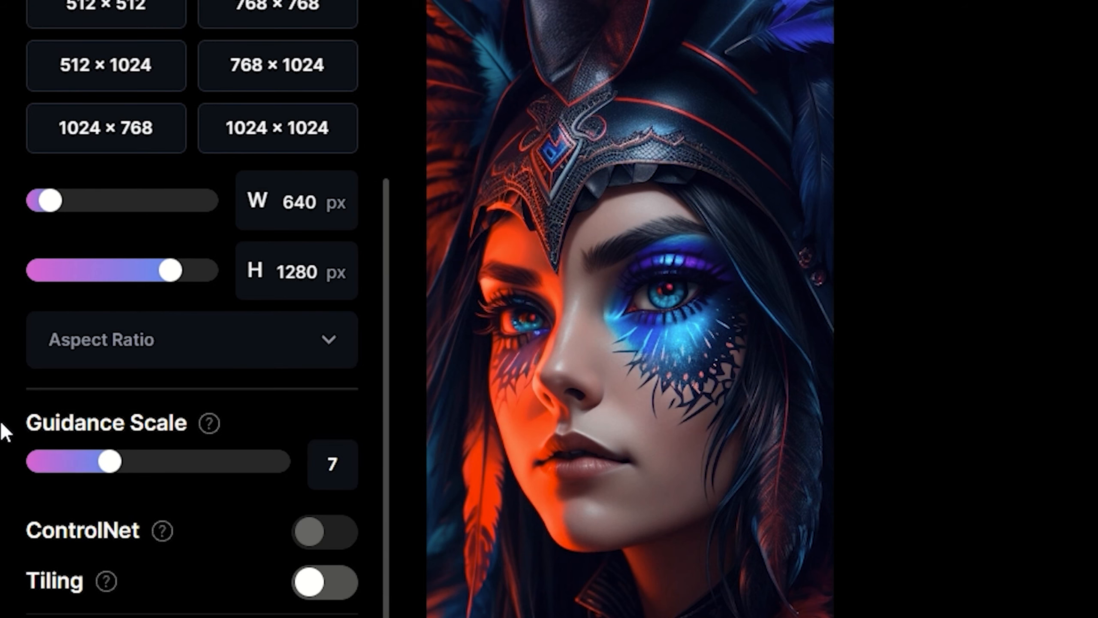
scroll(5, 431, "down", 5)
left_click_drag(76, 293, 201, 286)
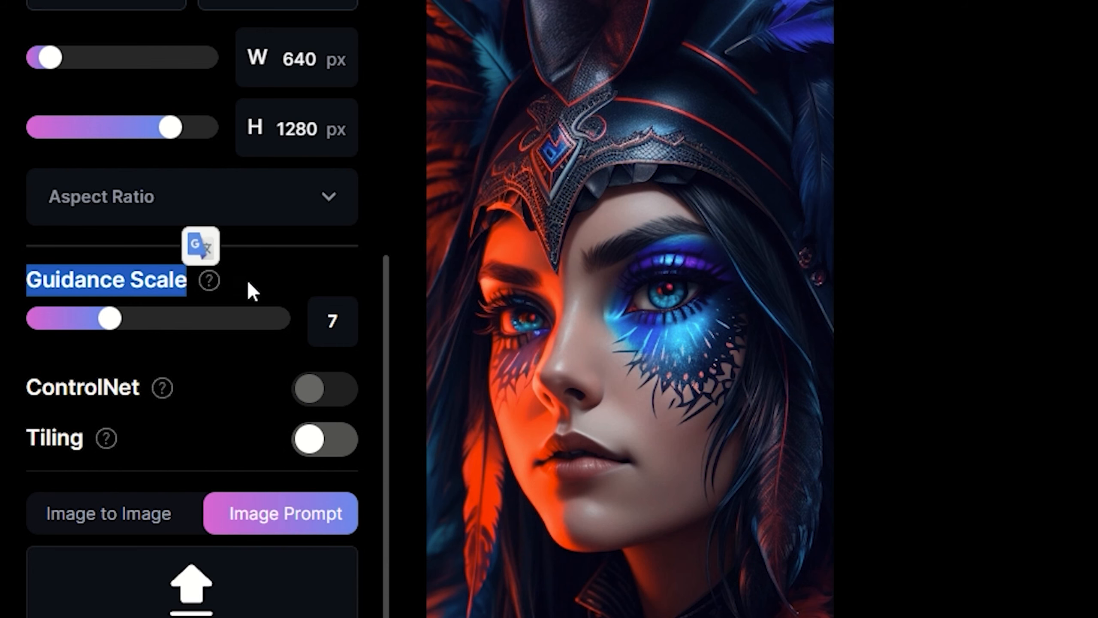
mouse_move(218, 280)
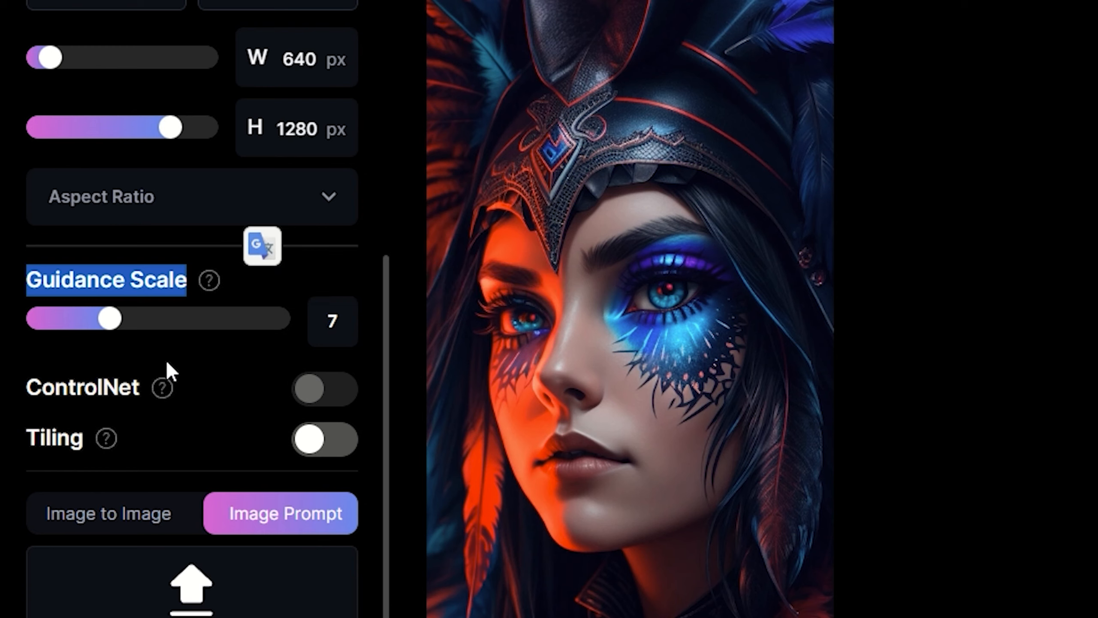
- Set the Guidance Scale to 20 and generate the image again with the same prompts
left_click_drag(117, 324, 289, 326)
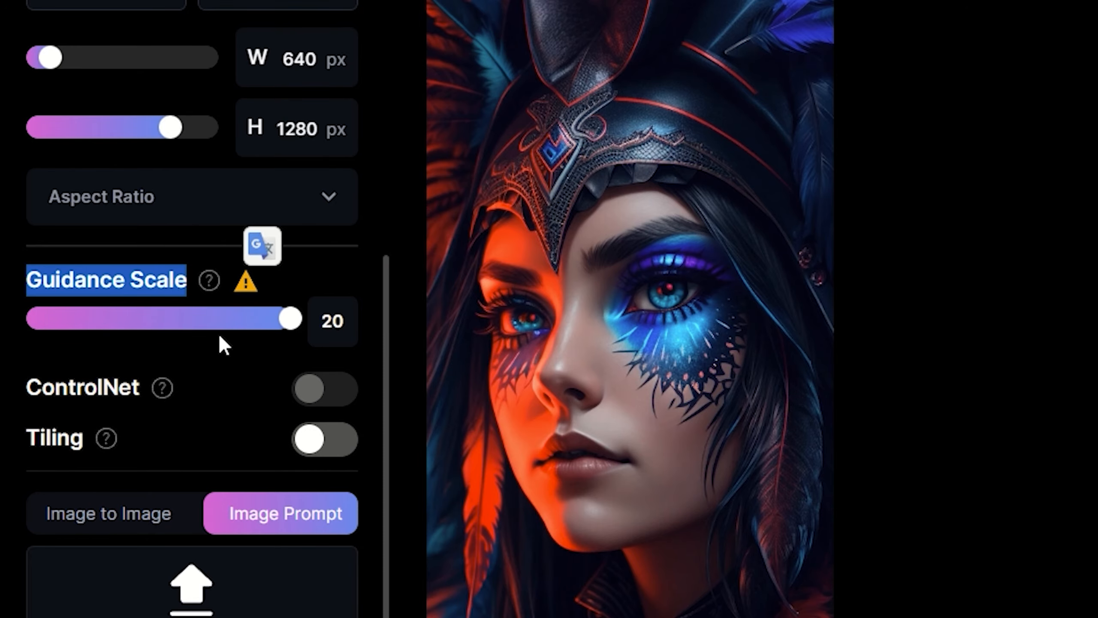
left_click(110, 287)
left_click(964, 227)
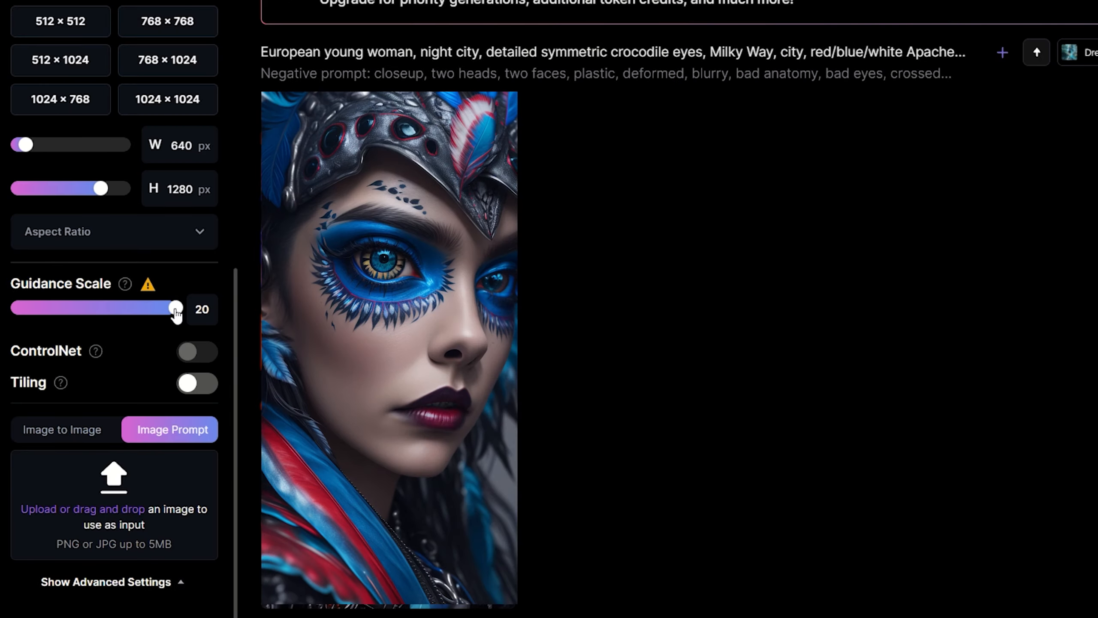
- Lower the Guidance Scale to its minimum, generate the image again and view the result enlarged
left_click_drag(176, 314, 8, 316)
scroll(648, 303, "up", 8)
left_click(1055, 211)
scroll(524, 401, "down", 8)
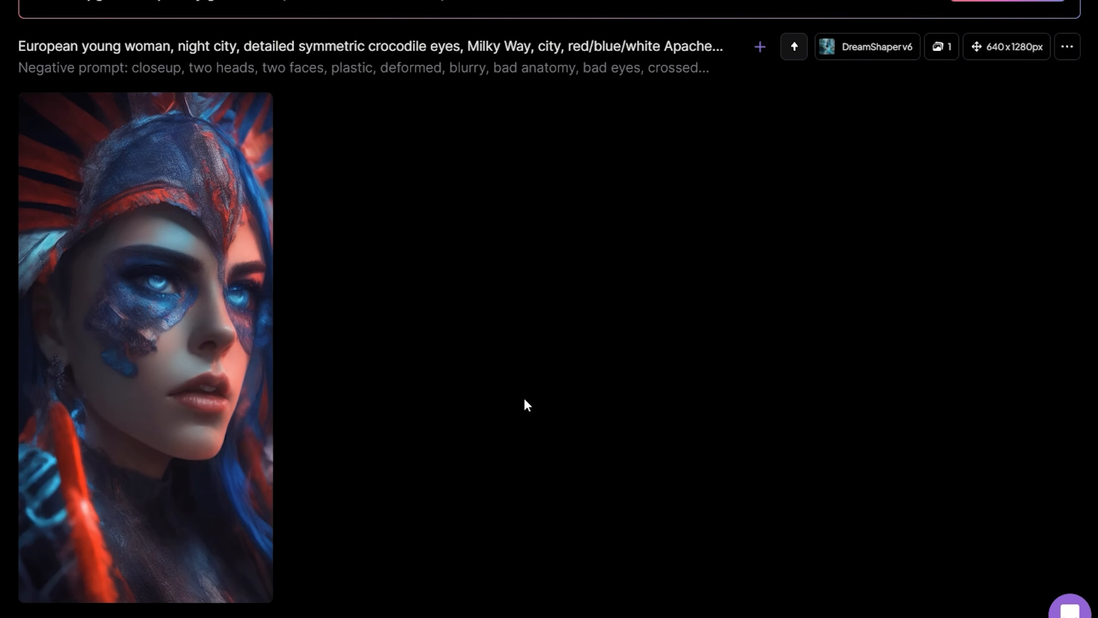
left_click(129, 284)
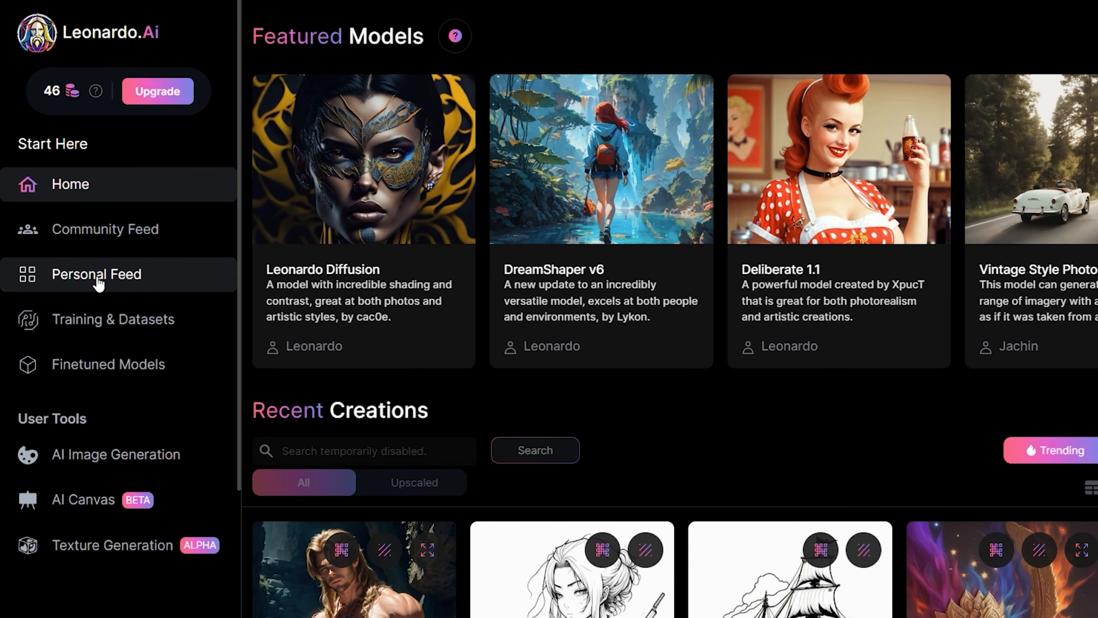
- Open the newest European young woman image in the Personal Feed and copy its seed number from the generation details
left_click(97, 279)
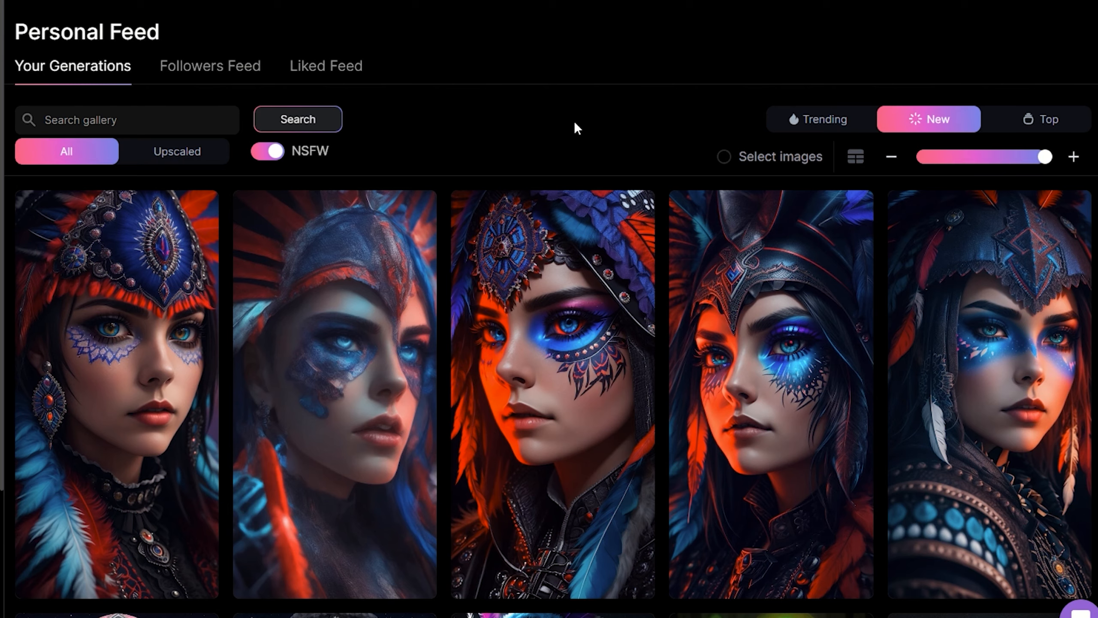
left_click(89, 325)
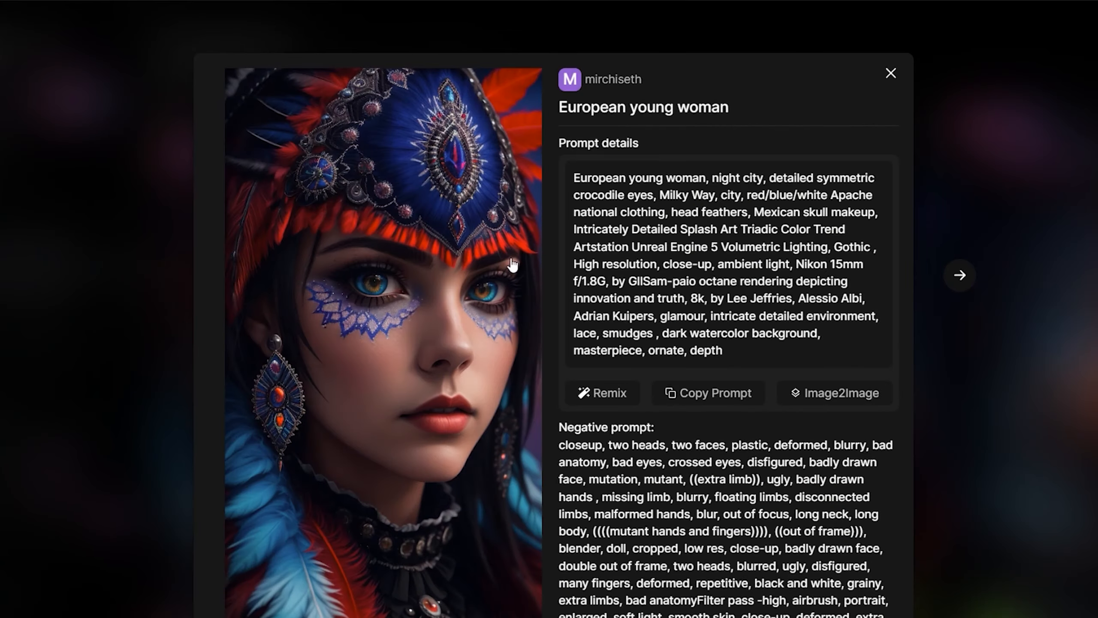
scroll(673, 264, "down", 5)
scroll(673, 263, "down", 7)
left_click_drag(728, 348, 777, 348)
right_click(777, 349)
left_click(813, 355)
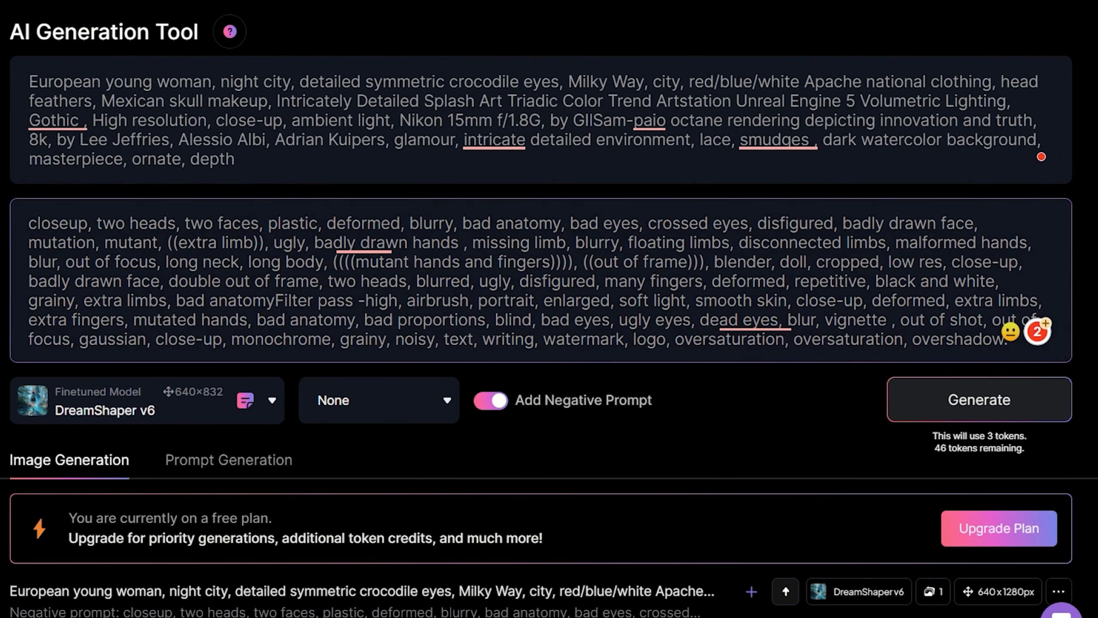
- Generate the image from the same prompts without a fixed seed and view the result enlarged
left_click(964, 406)
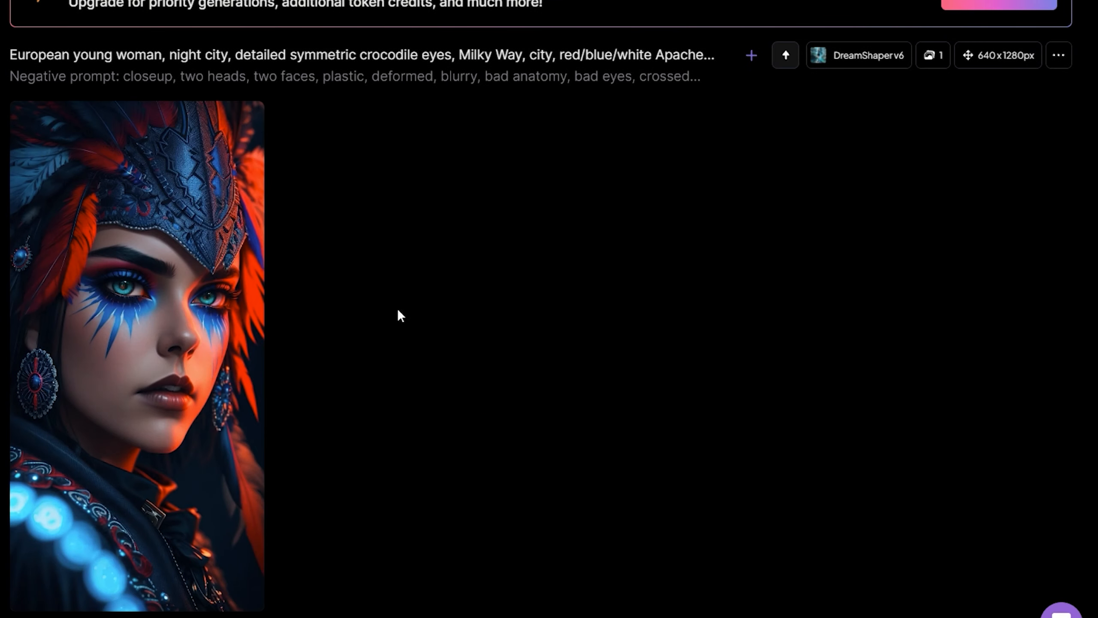
left_click(184, 282)
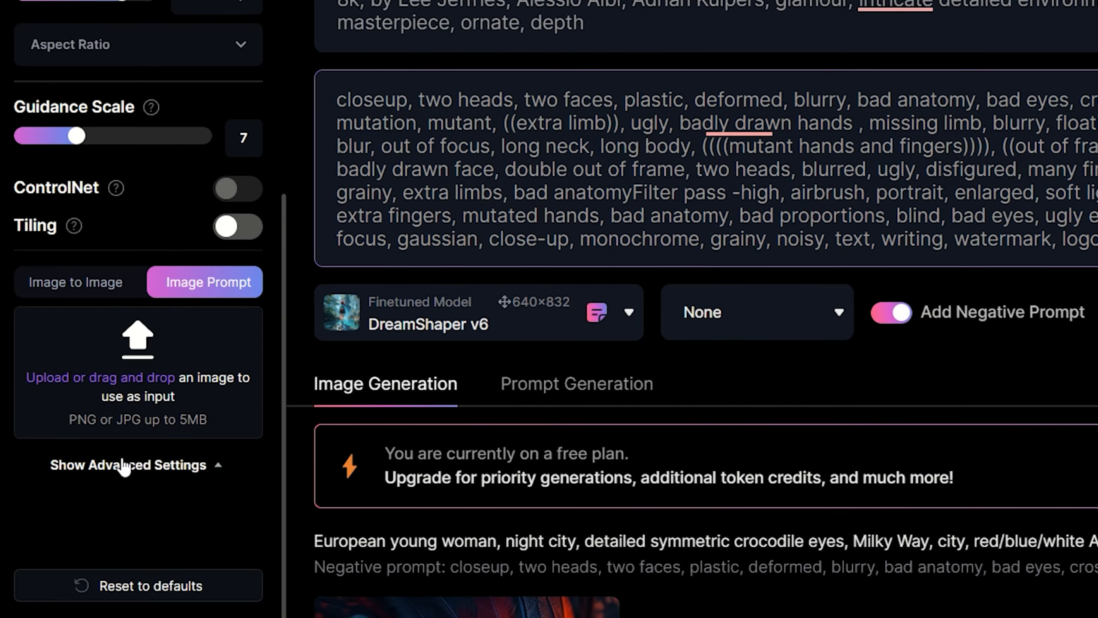
- Enable a fixed seed with the copied seed number in the advanced settings and generate the image from the same prompts
left_click(124, 465)
left_click(70, 557)
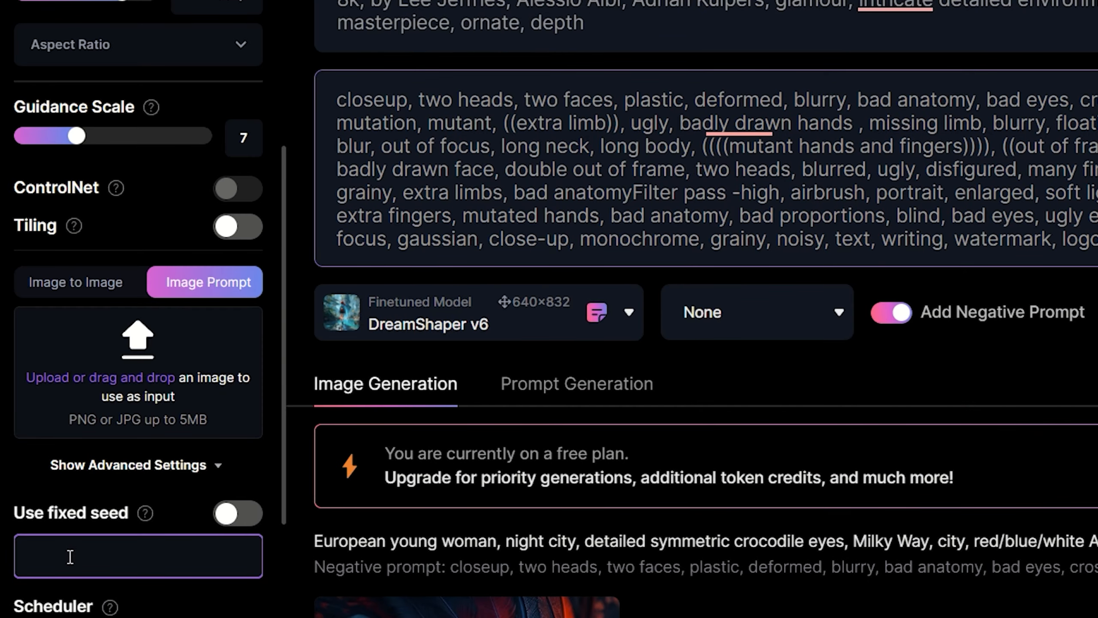
key("ctrl+v")
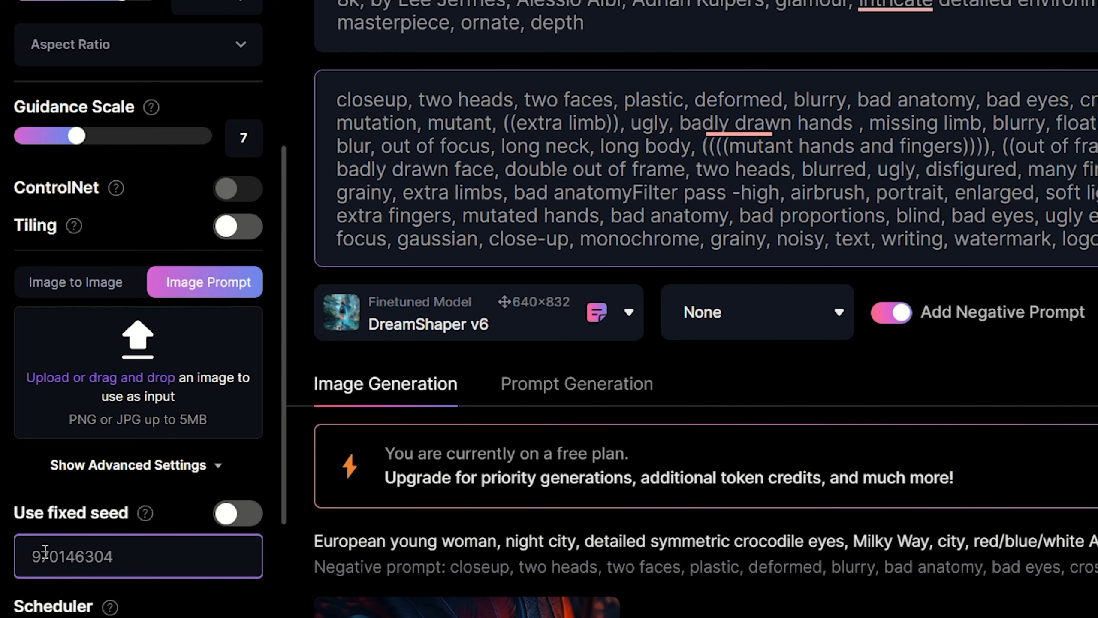
left_click(235, 515)
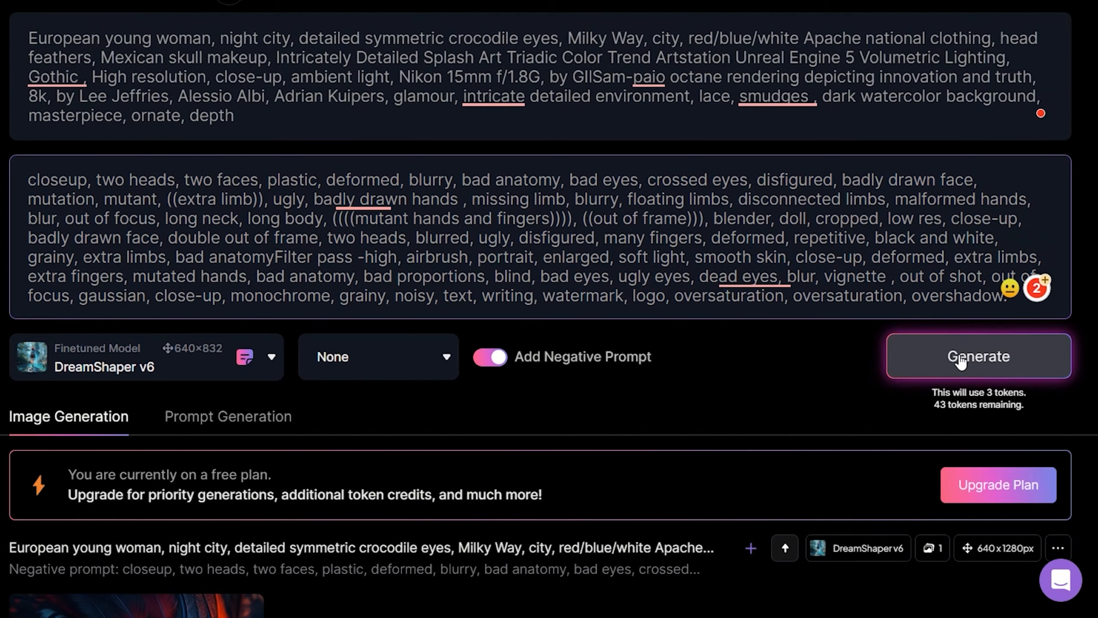
left_click(960, 362)
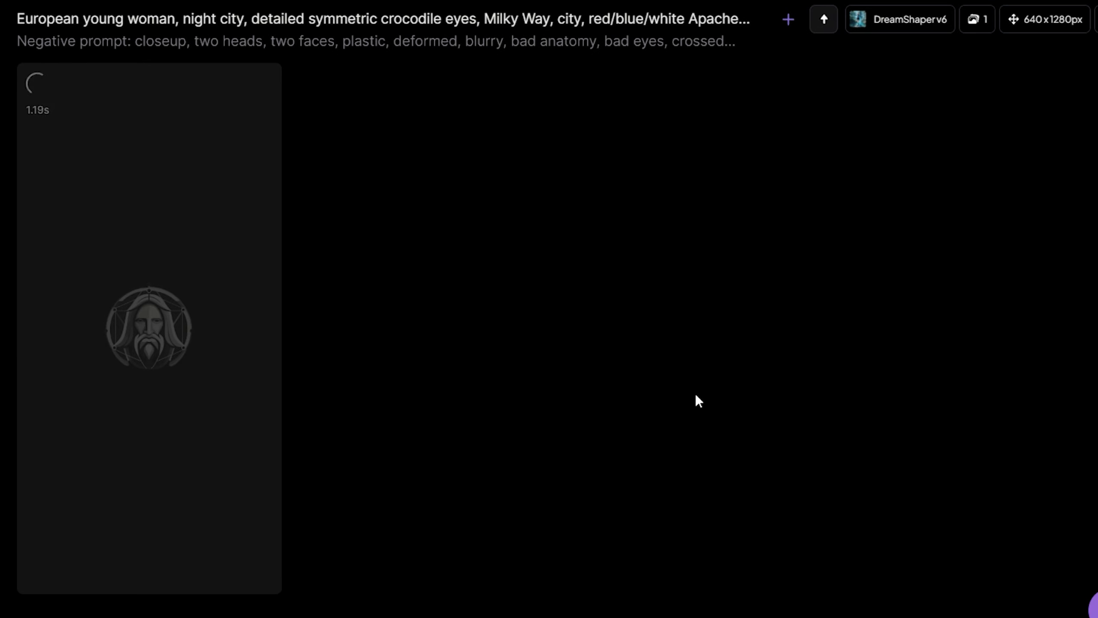
left_click(162, 301)
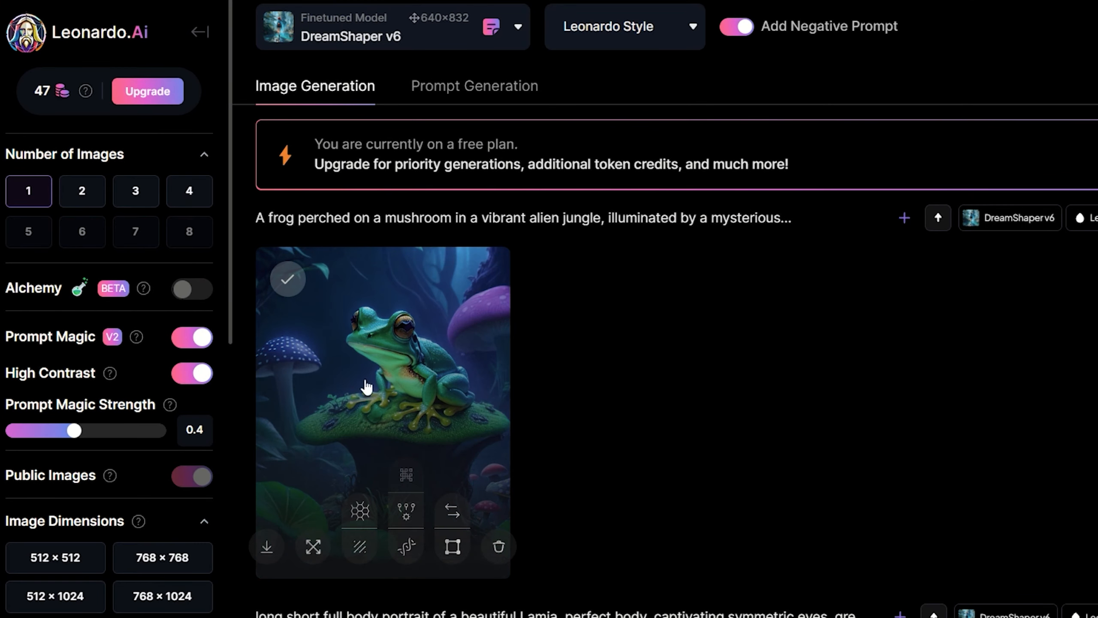
- Unzoom the enlarged frog-on-a-mushroom image and switch the displayed version to Unzoomed Image
left_click(422, 367)
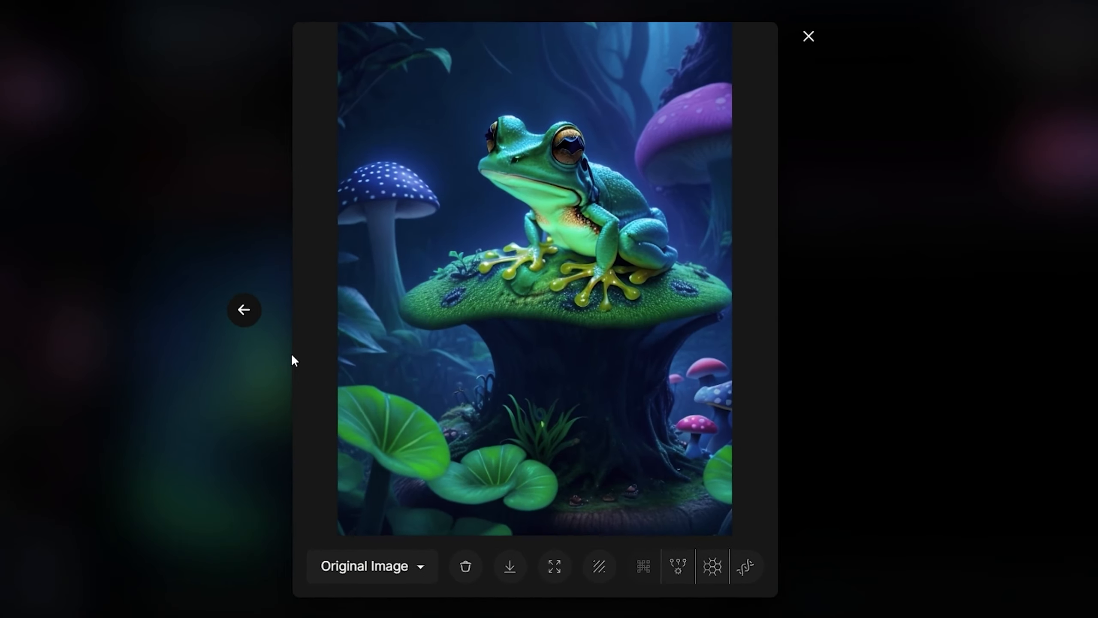
left_click(404, 568)
left_click(404, 562)
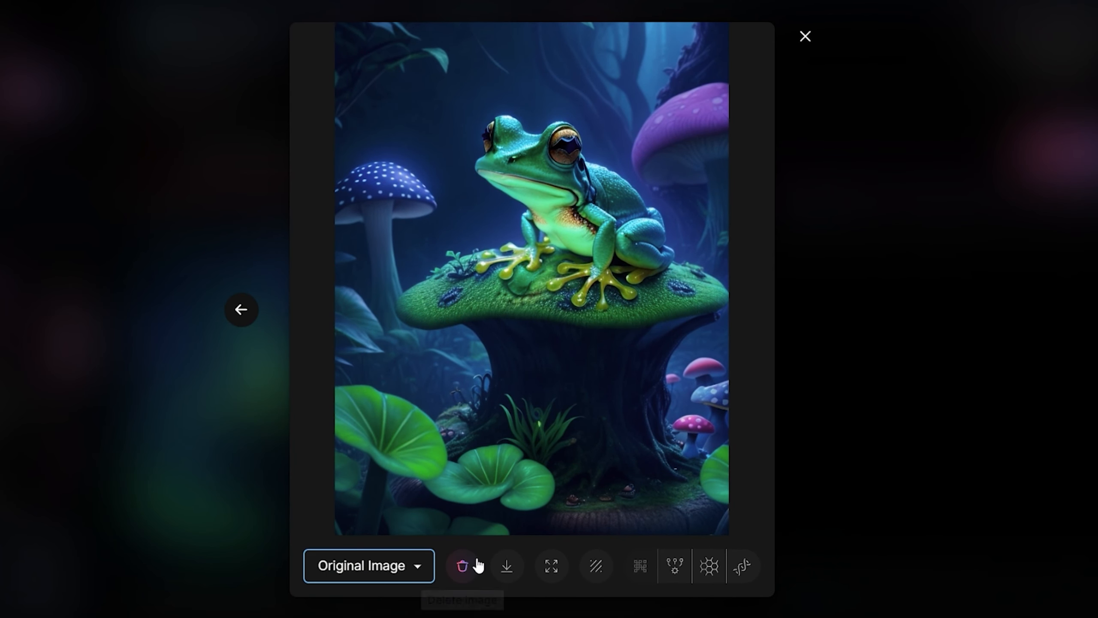
left_click(552, 567)
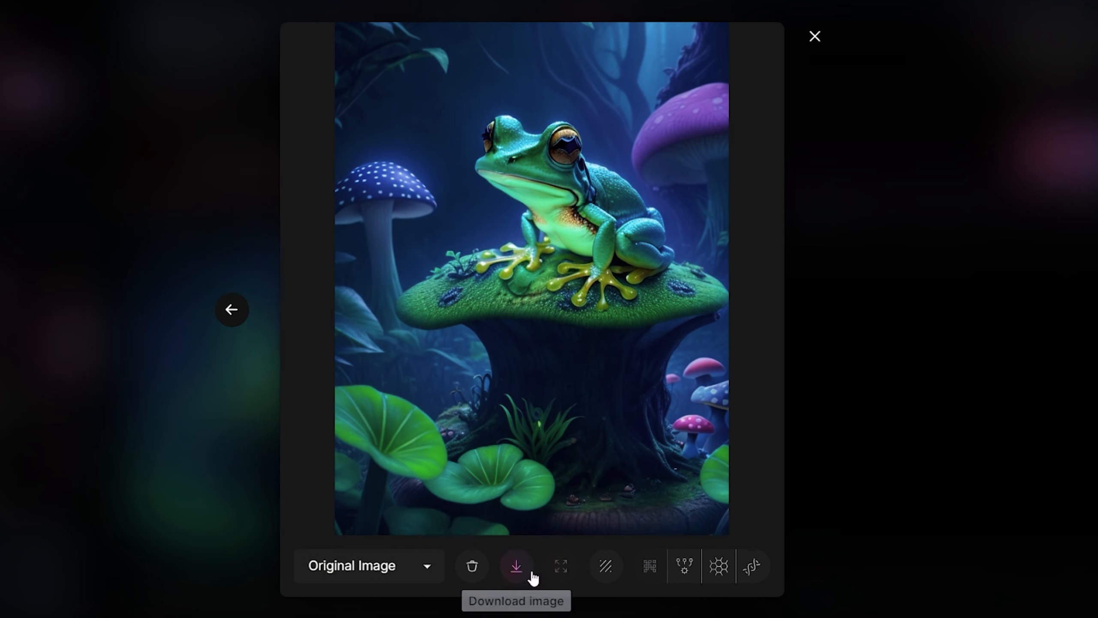
left_click(359, 567)
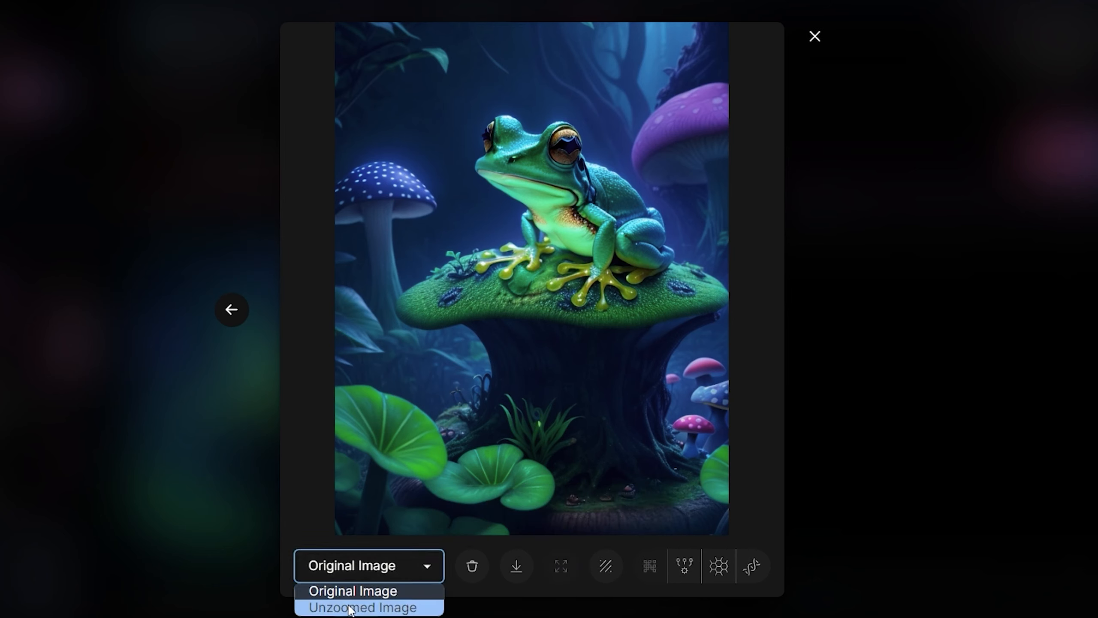
left_click(373, 608)
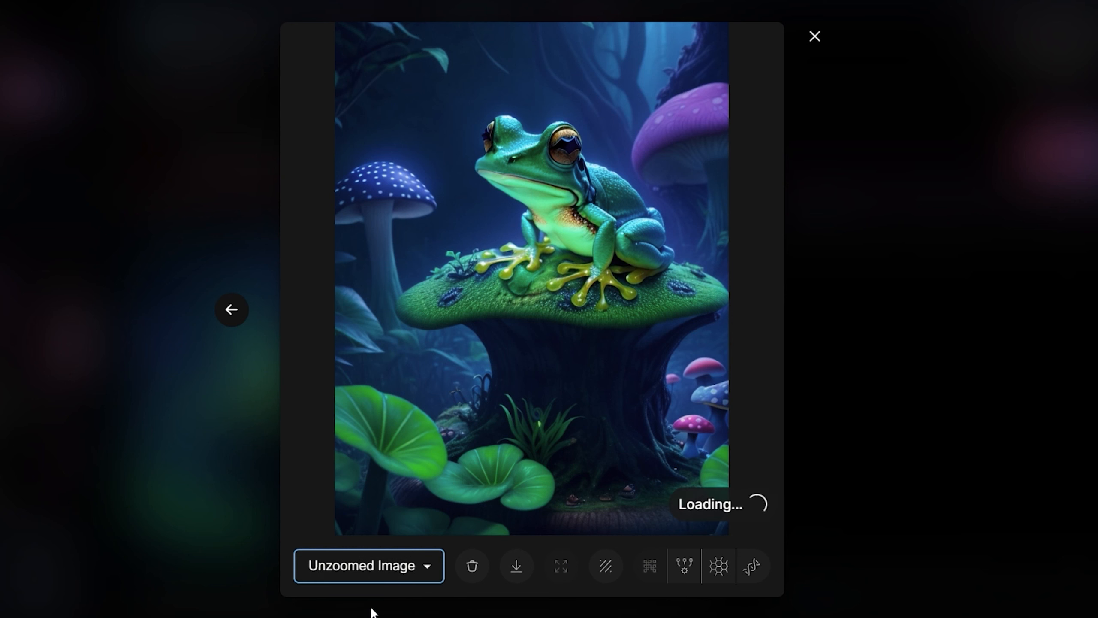